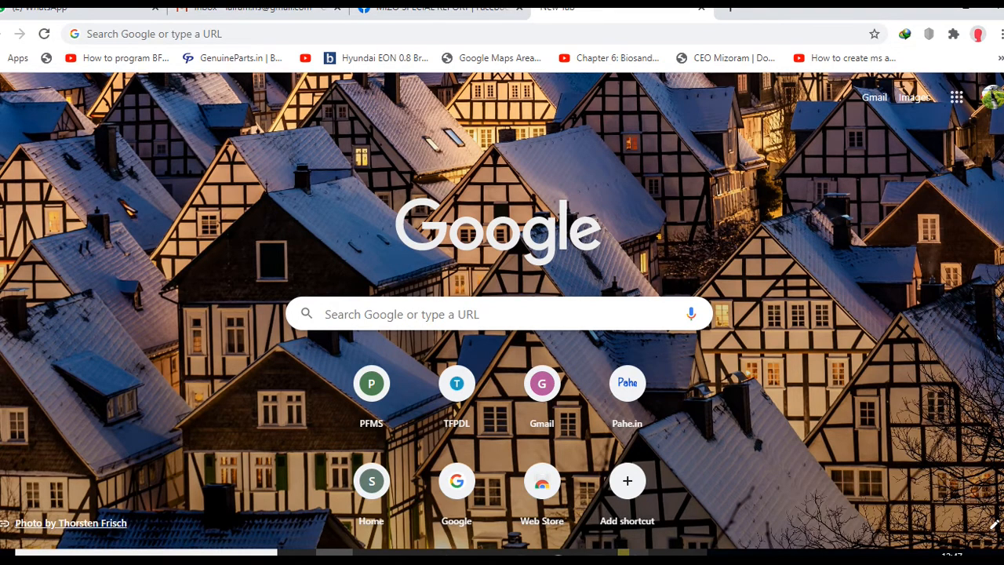
- Search Google for 'inspire award' using the autocomplete suggestion
click(499, 314)
text(inspire award)
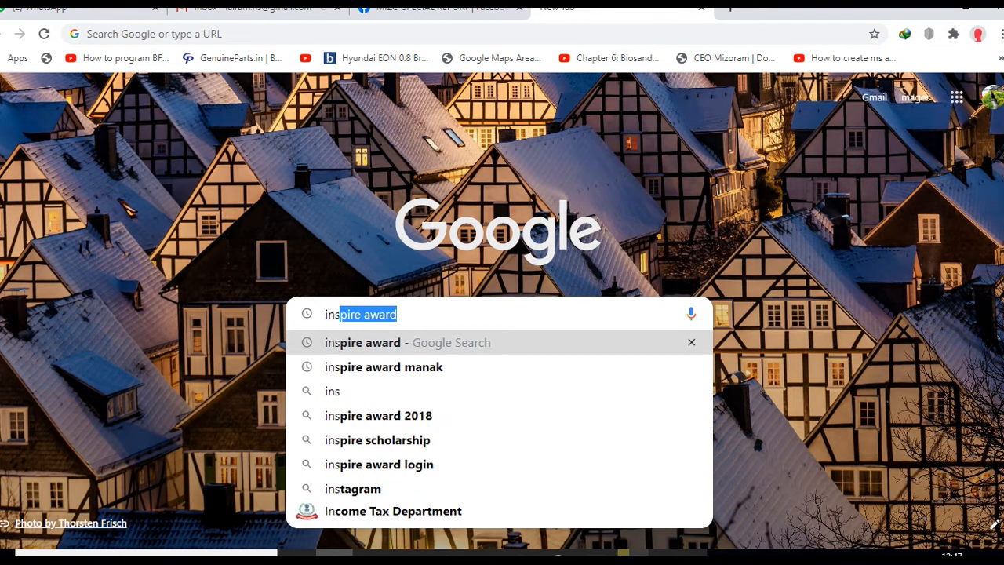
key(Right)
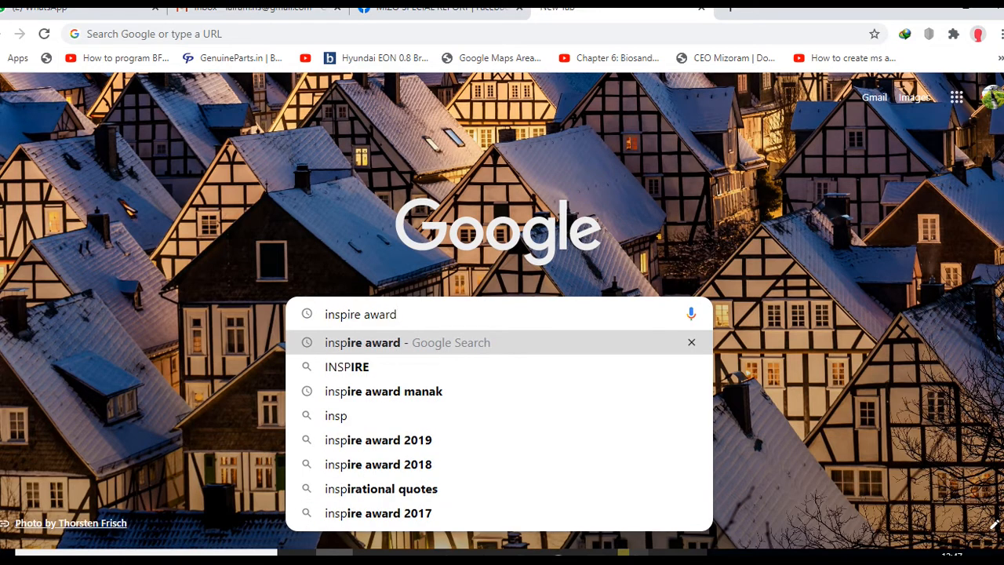
key(Return)
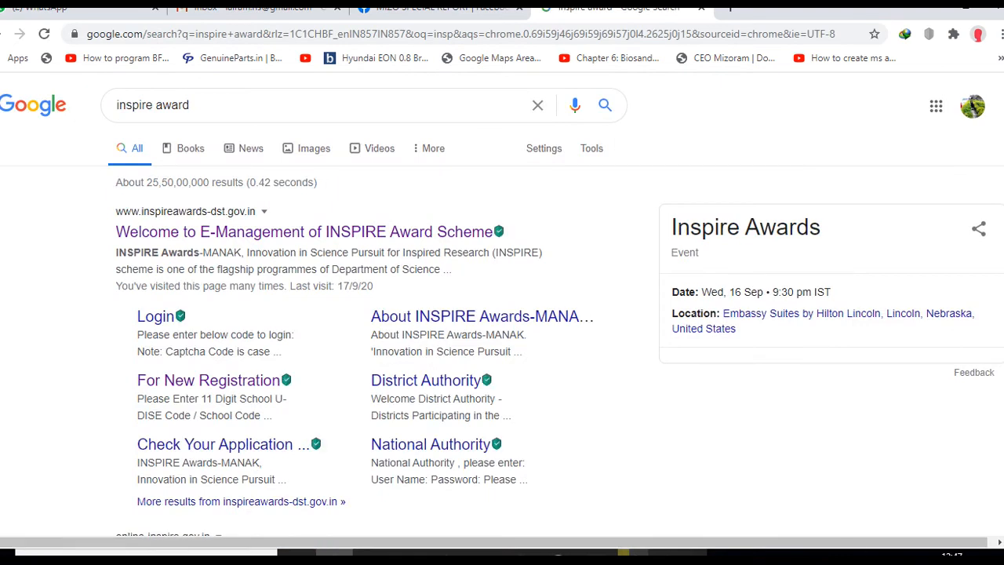
- Open the official INSPIRE Award site and reach the School Authority new registration page
click(306, 232)
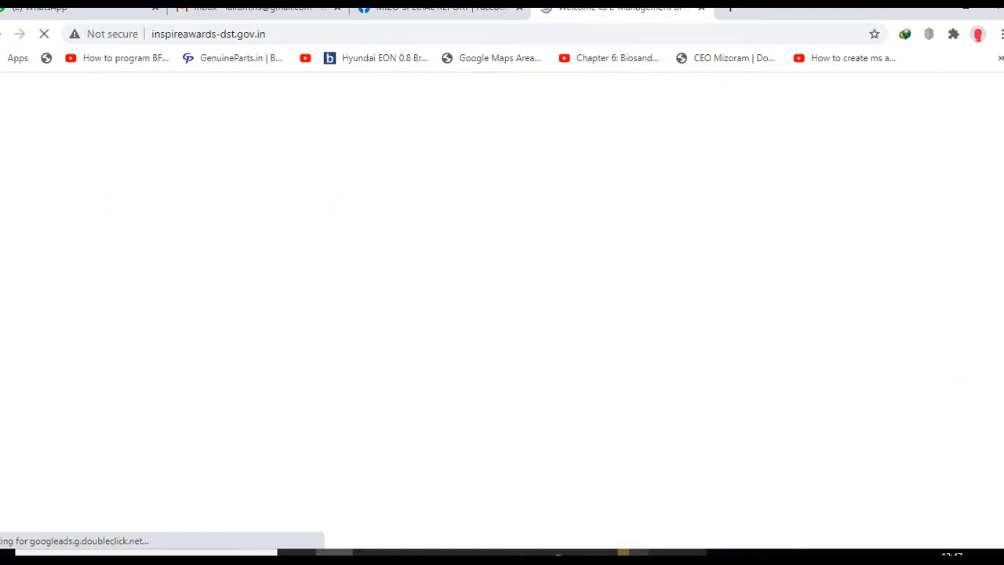
scroll(392, 400, down, 10)
scroll(392, 400, up, 2)
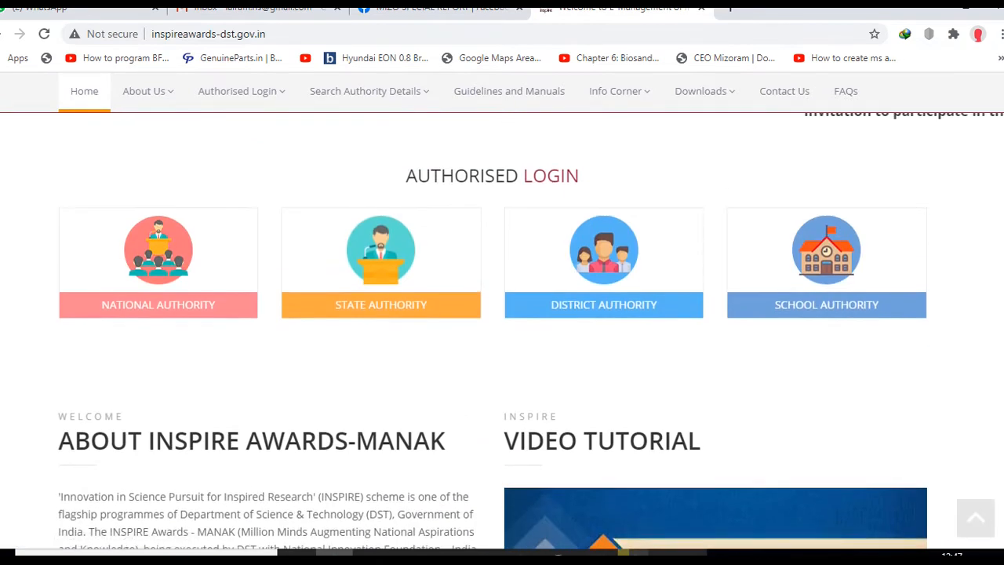
click(826, 266)
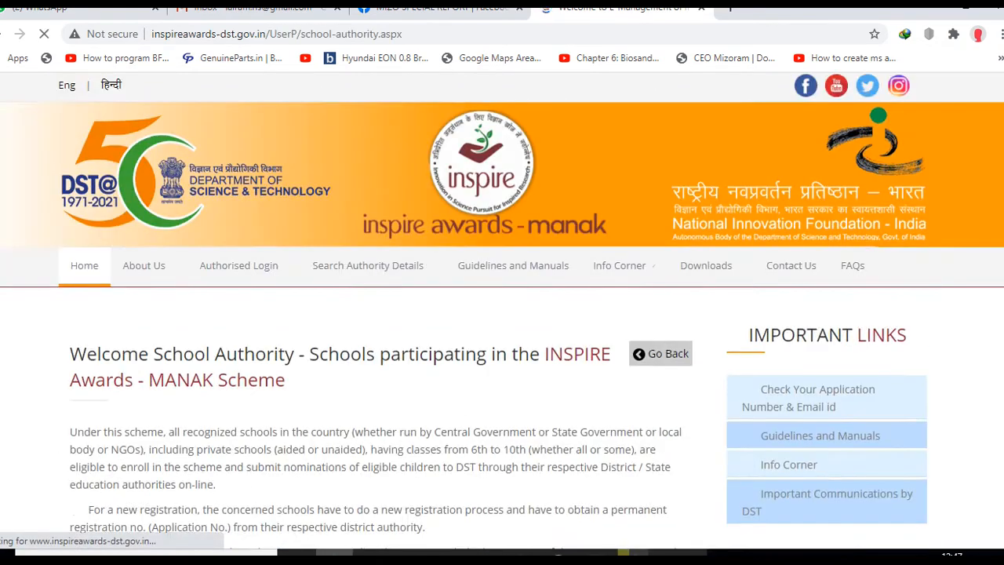
scroll(160, 357, down, 3)
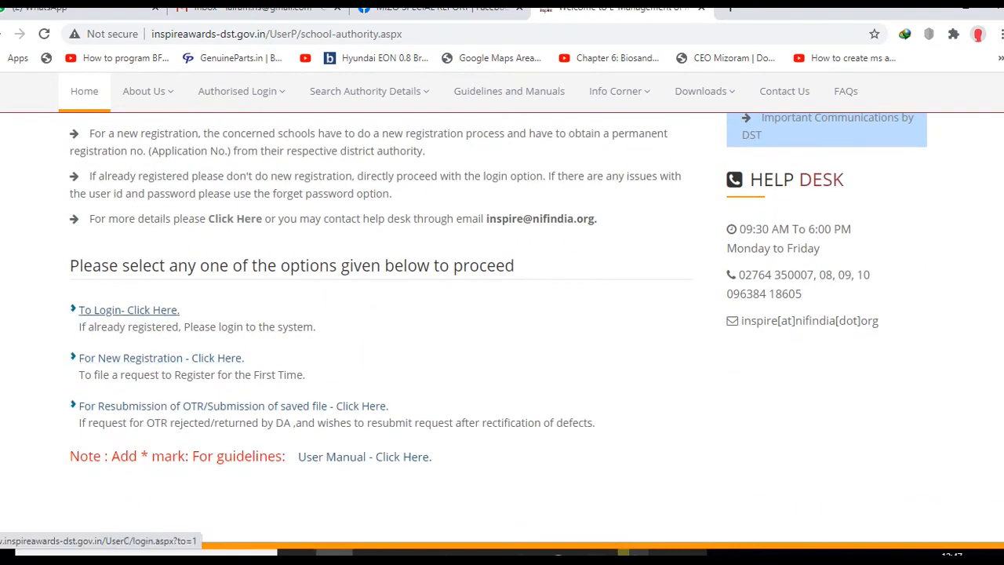
click(161, 358)
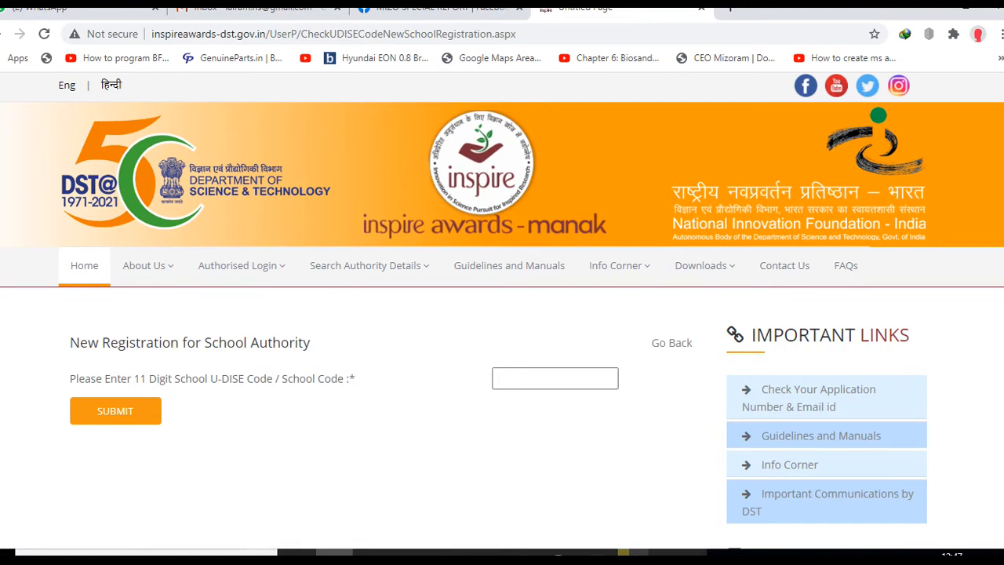
click(671, 552)
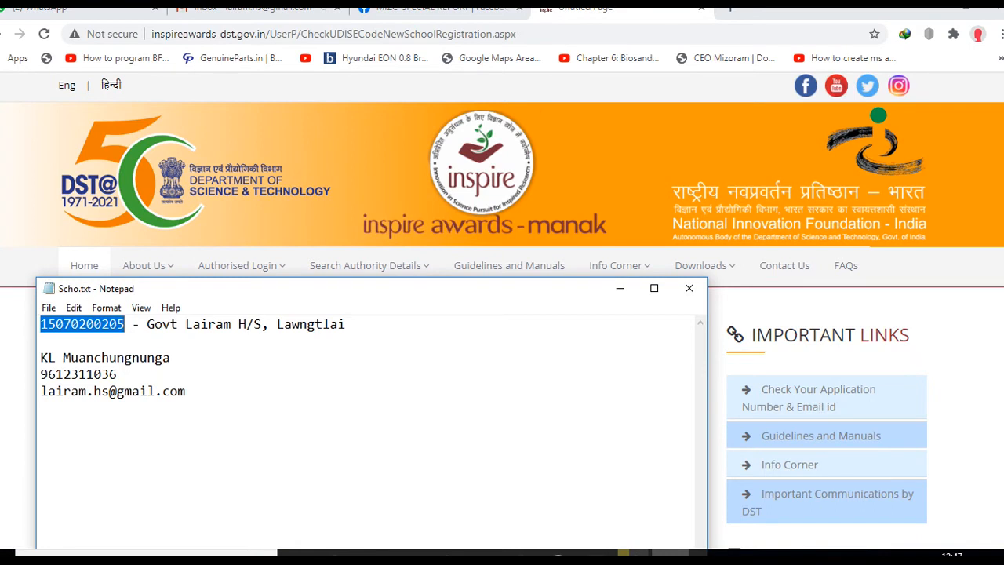
click(634, 34)
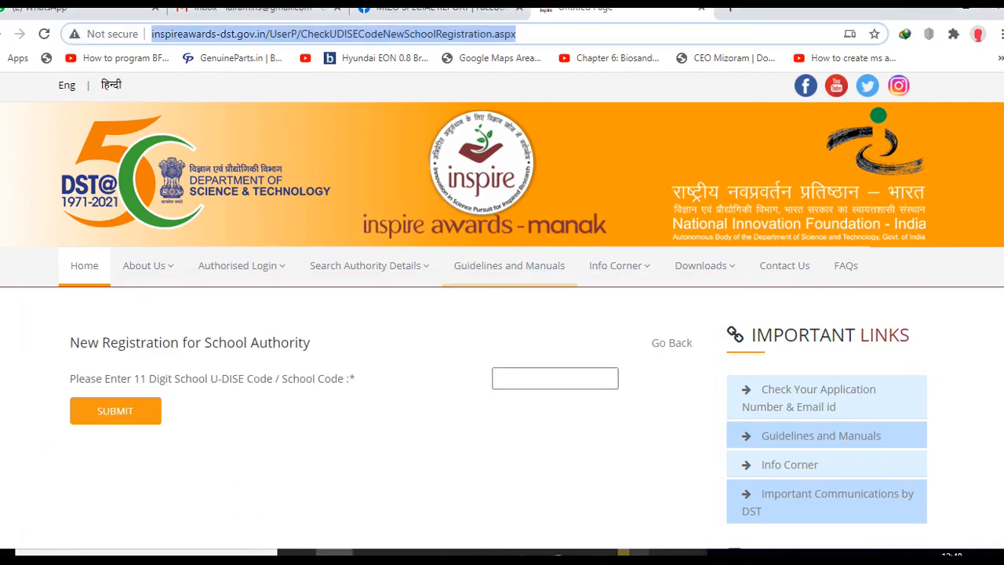
click(555, 379)
key(ctrl+v)
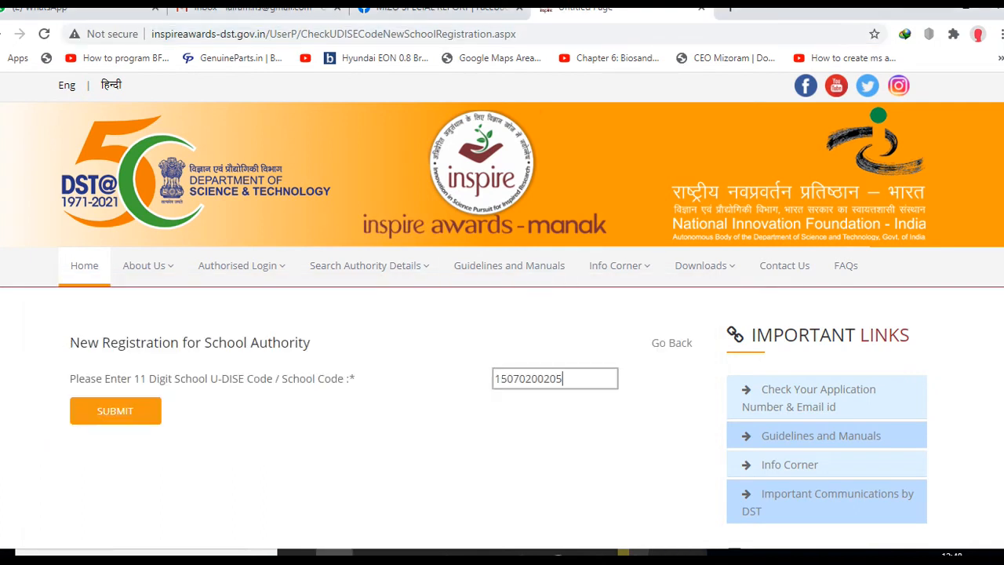
click(115, 410)
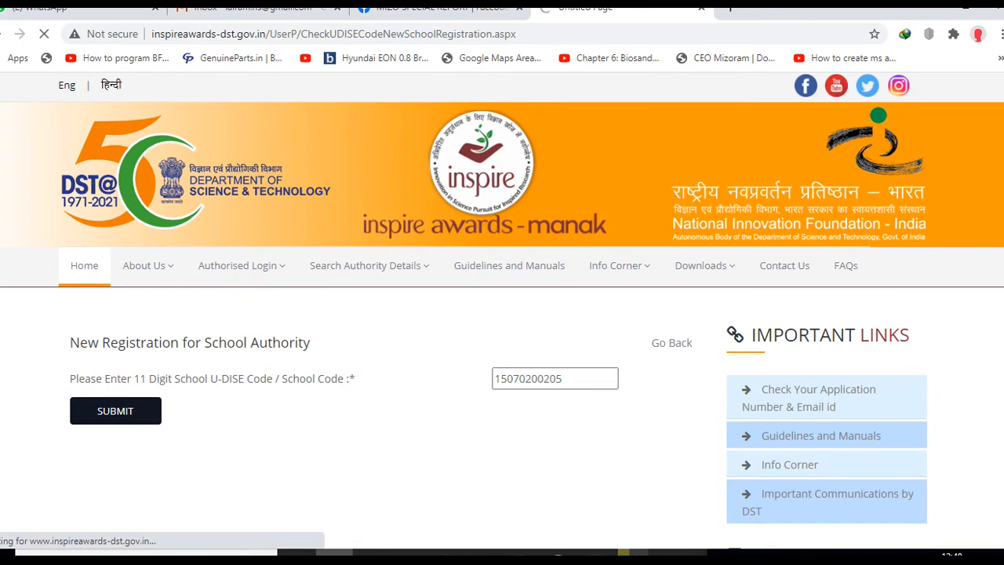
scroll(502, 309, down, 2)
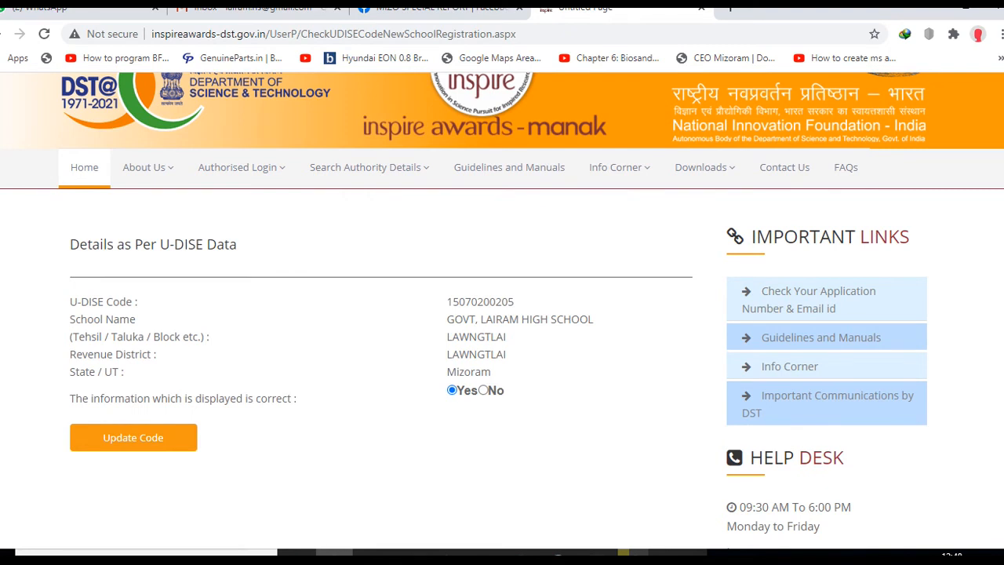
- Open the new school registration form and choose Mizoram as the State/UT
click(132, 436)
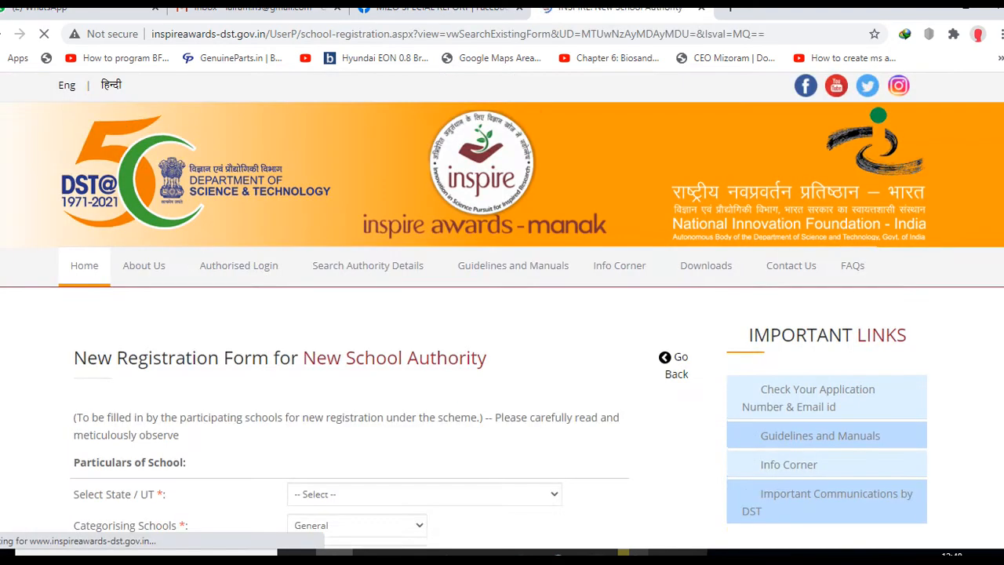
scroll(502, 309, down, 2)
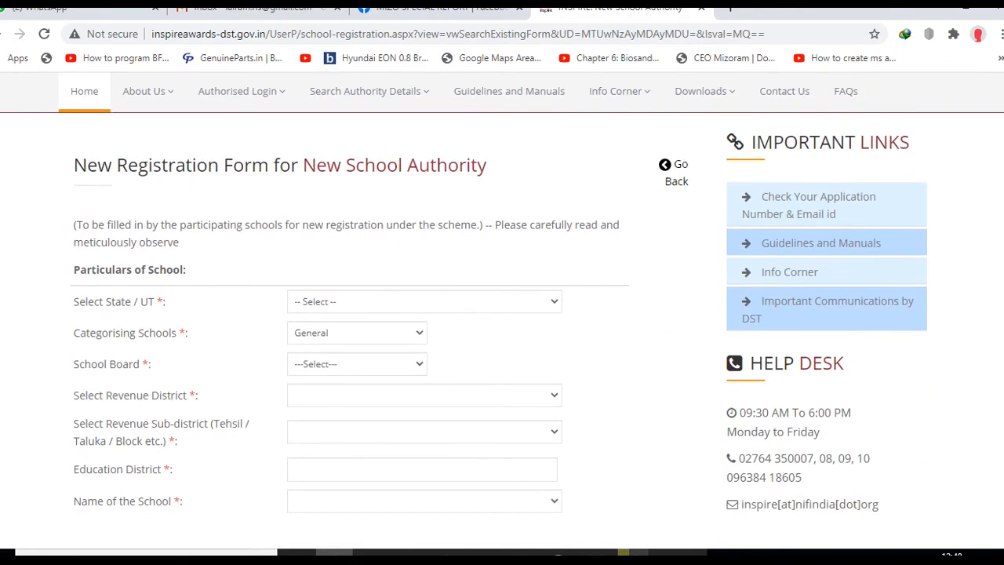
scroll(502, 309, up, 1)
scroll(502, 309, down, 2)
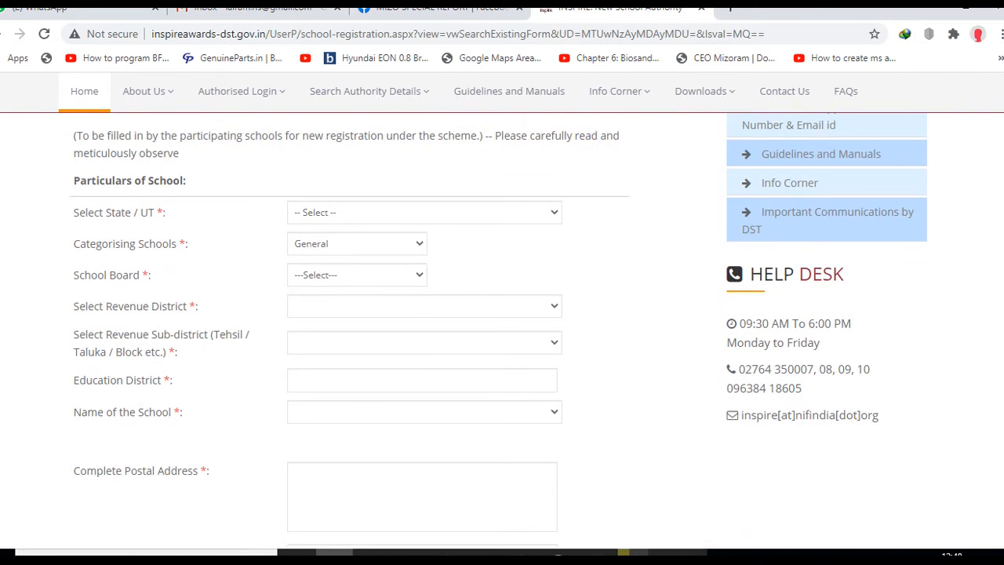
click(425, 213)
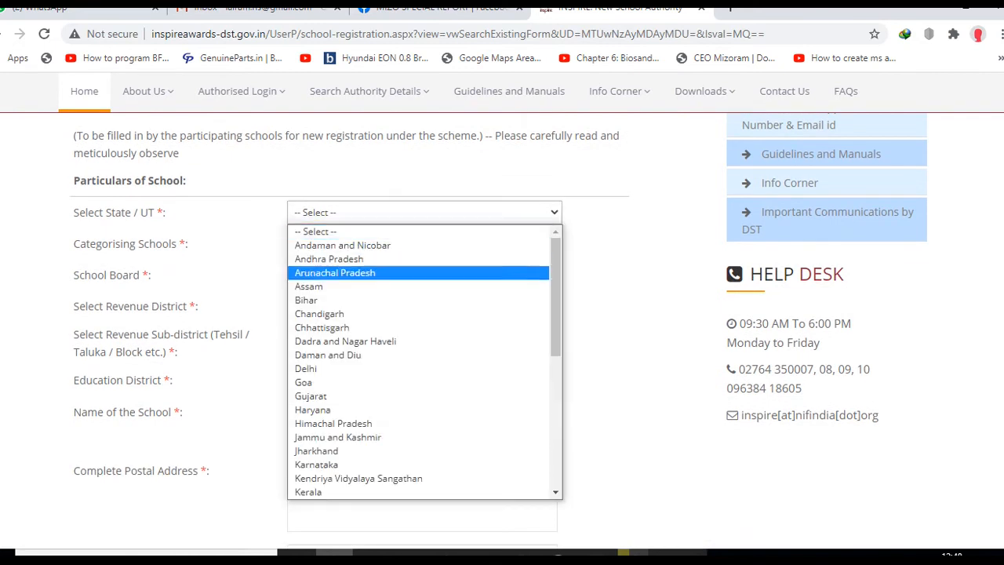
scroll(418, 382, down, 2)
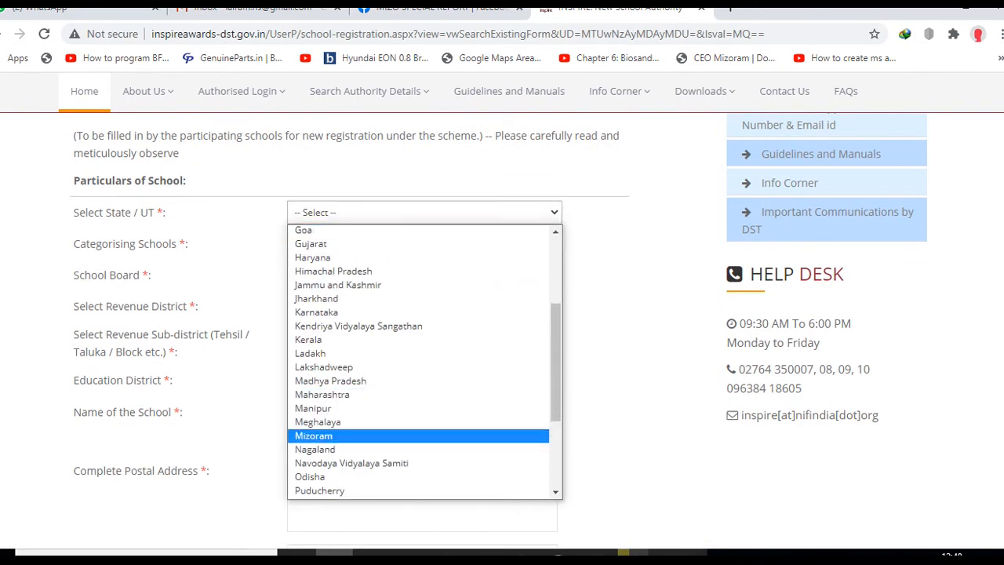
click(314, 436)
- Set school category General, board State Board and revenue district Lawngtlai
scroll(501, 309, down, 5)
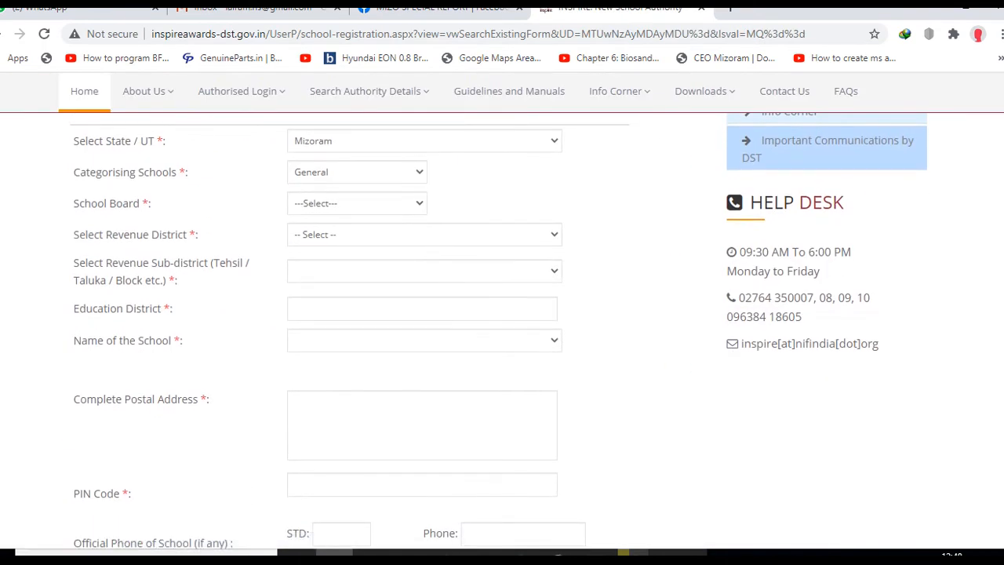
click(356, 171)
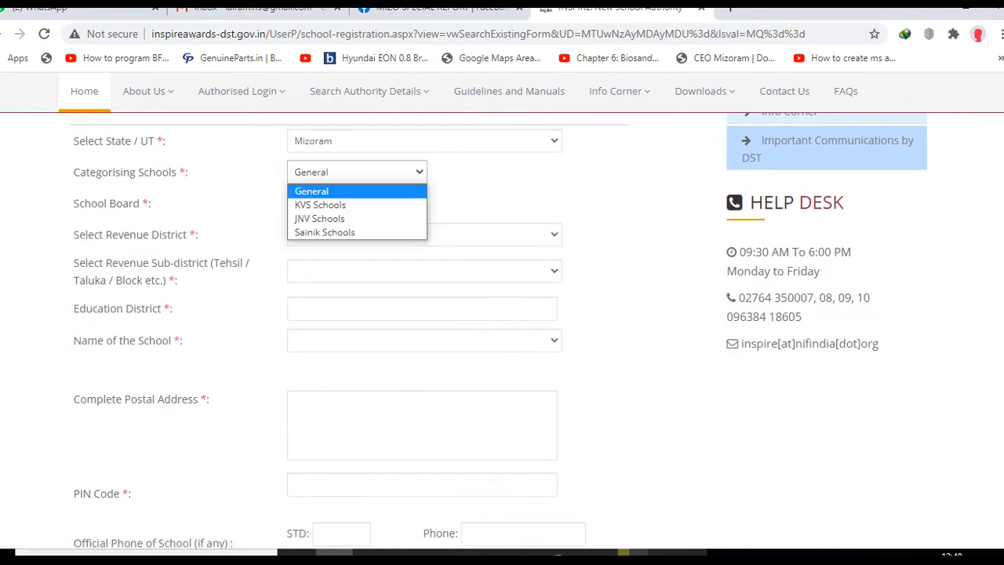
click(312, 191)
click(357, 203)
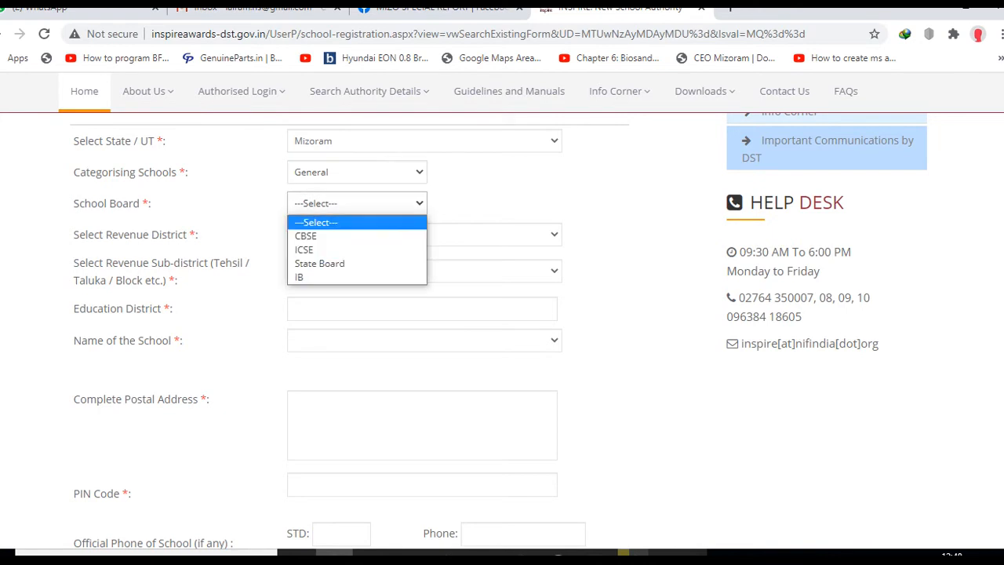
click(324, 262)
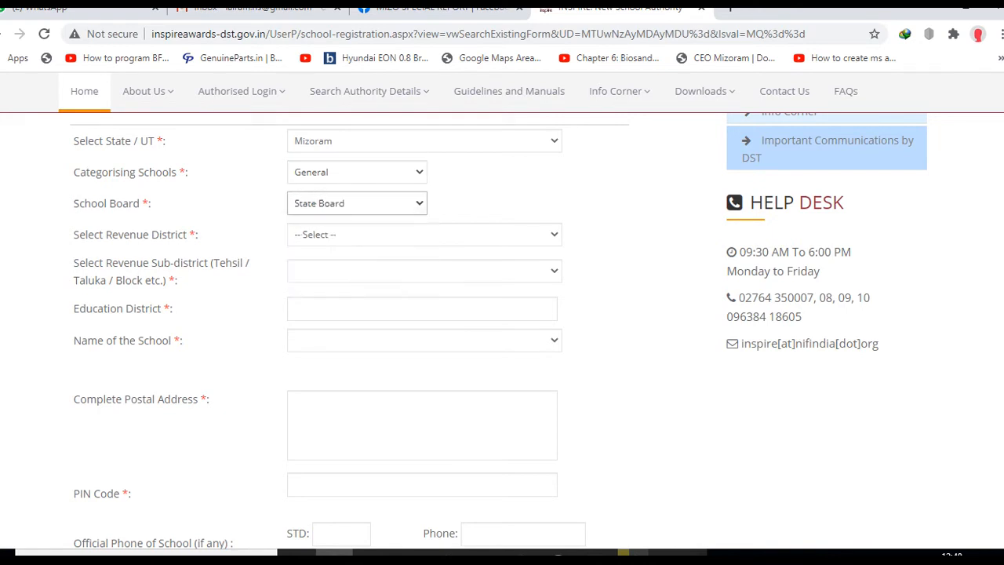
click(424, 234)
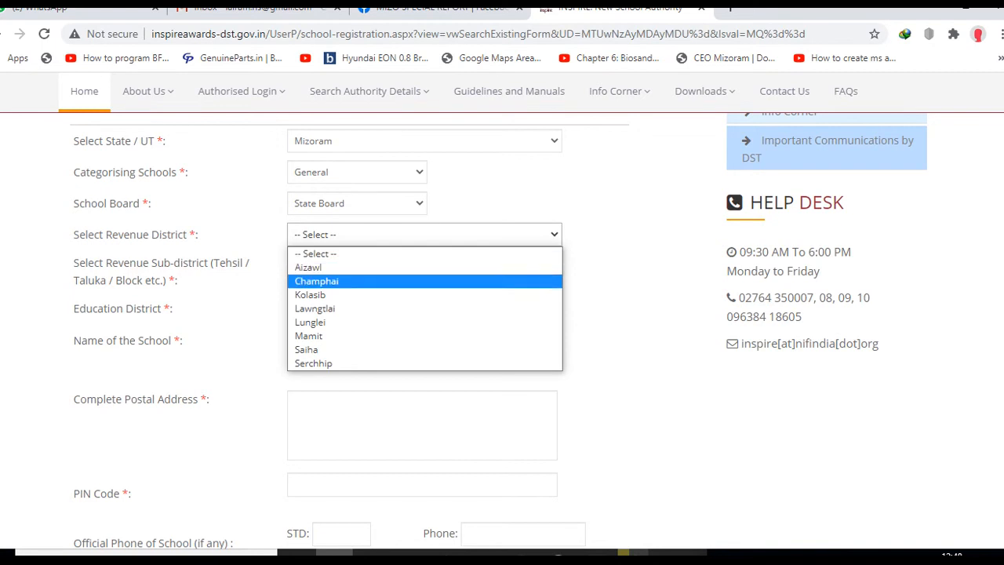
click(314, 309)
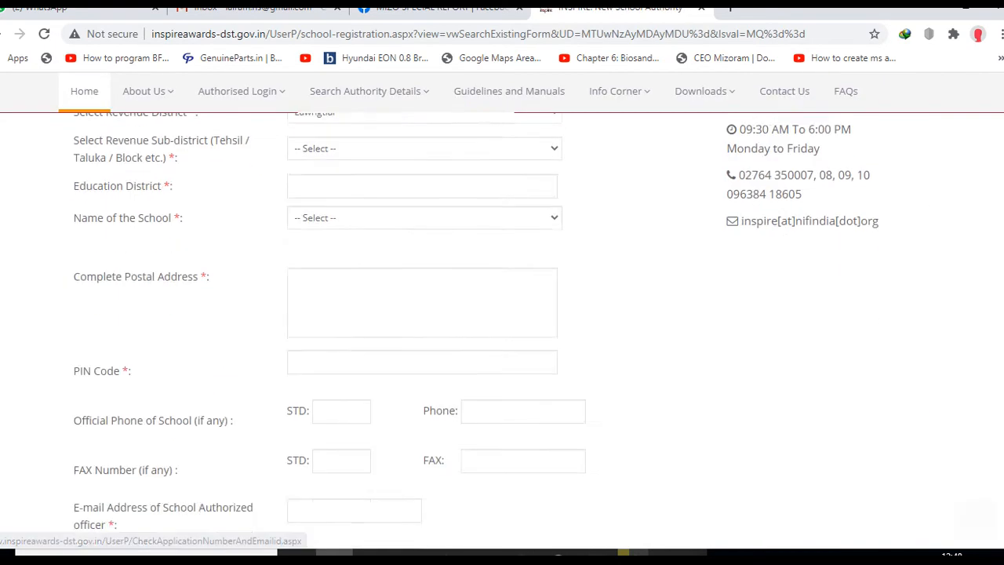
- Set the revenue sub-district and the education district both to Lawngtlai
scroll(502, 329, up, 1)
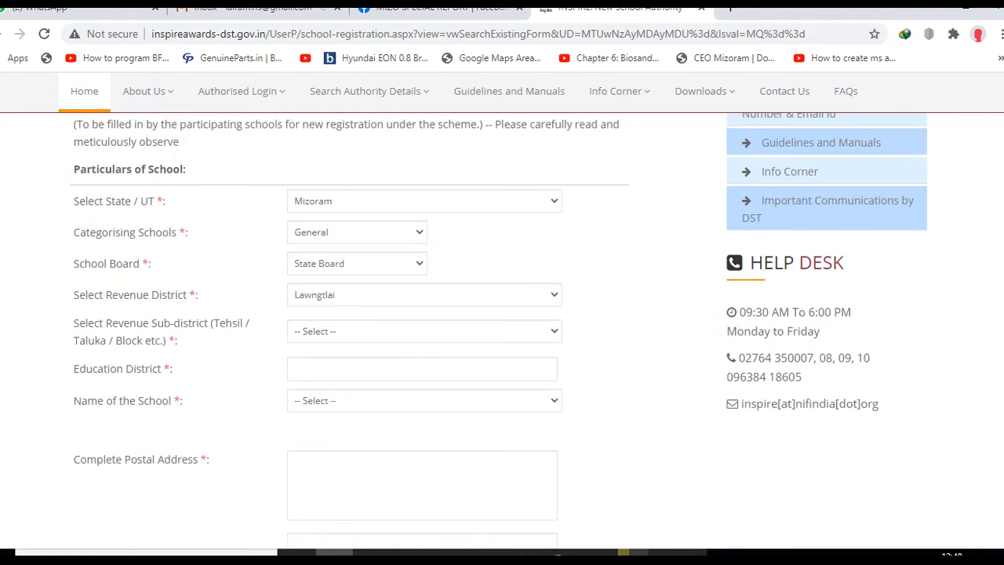
click(424, 331)
click(337, 377)
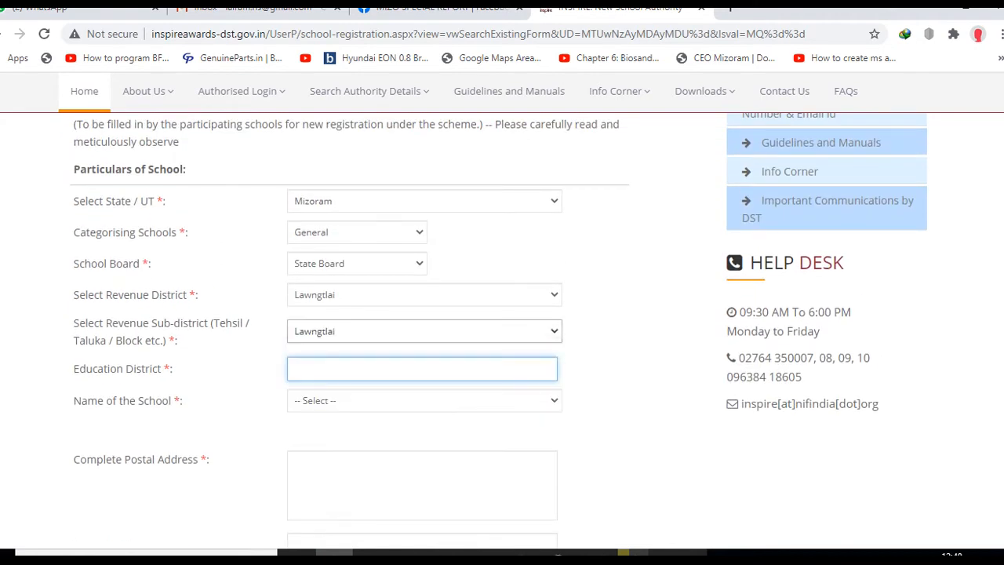
click(392, 369)
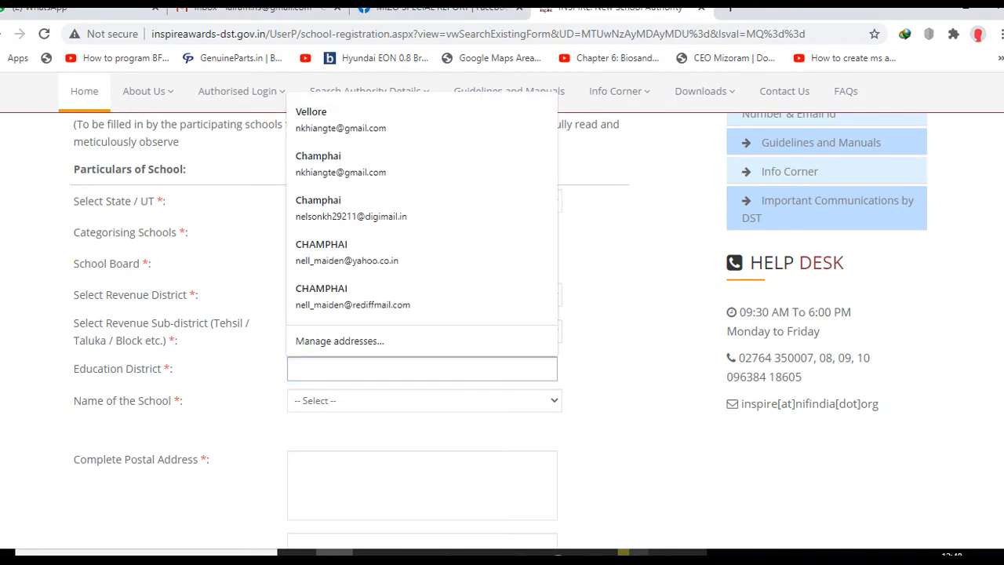
text(Lawngtlai)
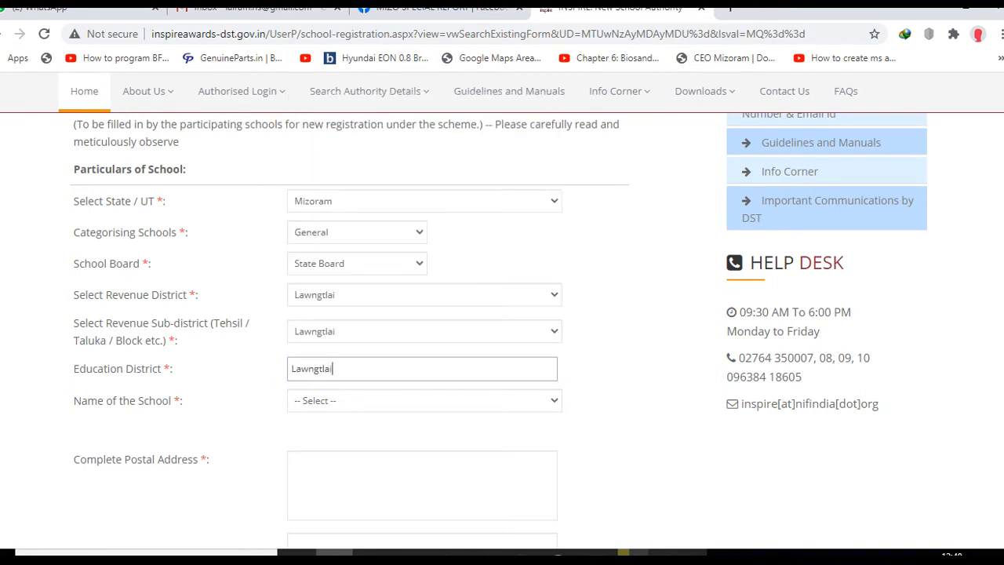
- Choose LAIRAM GOVERNMENT HIGH SCHOOL as the school name
click(424, 401)
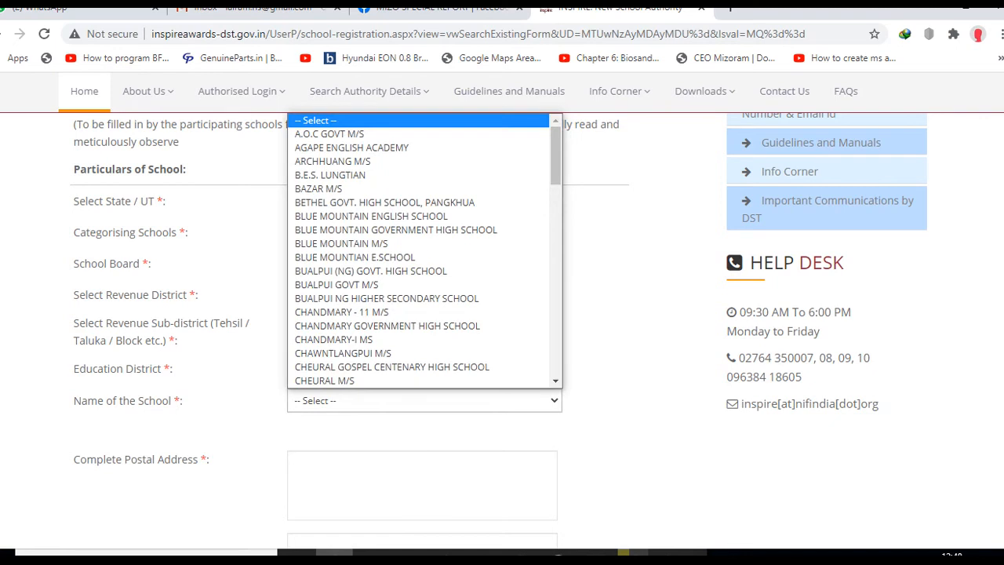
scroll(424, 251, down, 2)
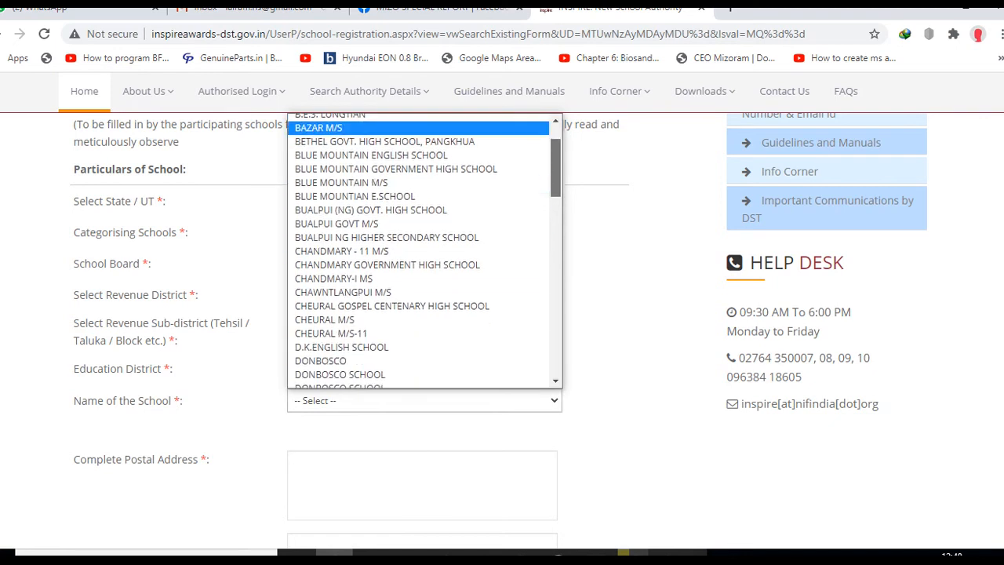
scroll(424, 251, down, 8)
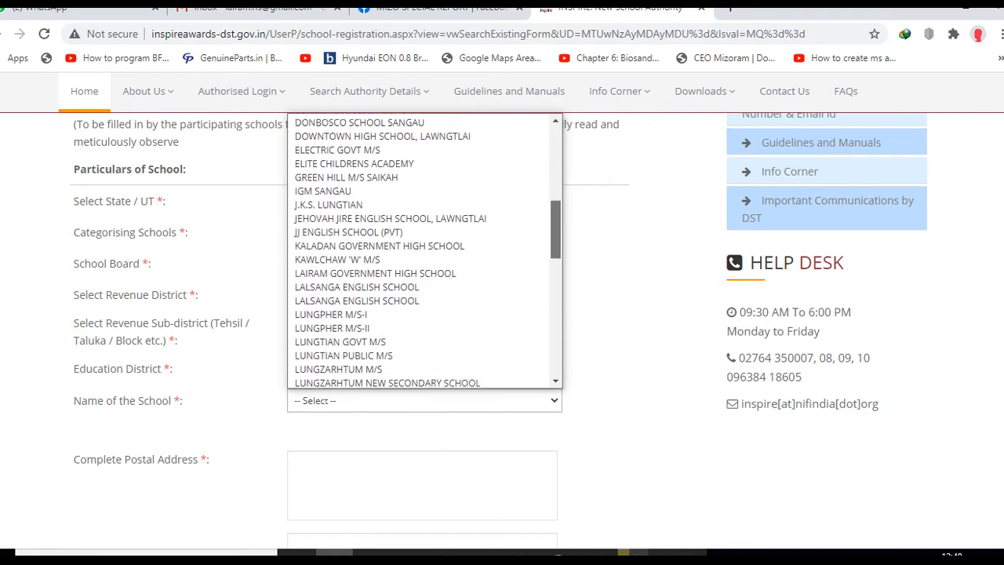
click(375, 269)
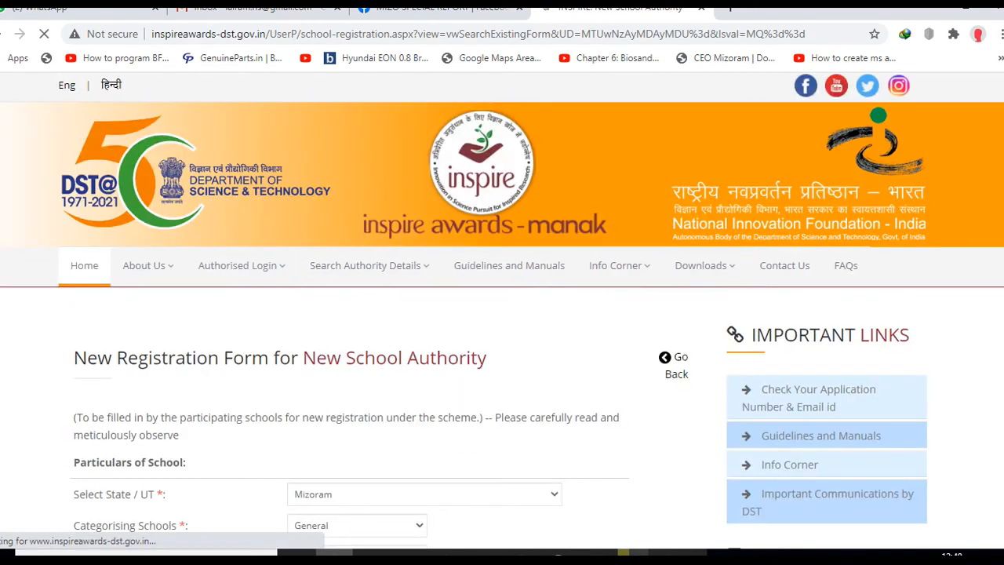
scroll(424, 368, down, 4)
- Enter postal address 'Lawngtlai, Mizoram' and PIN code 796891
scroll(424, 368, up, 2)
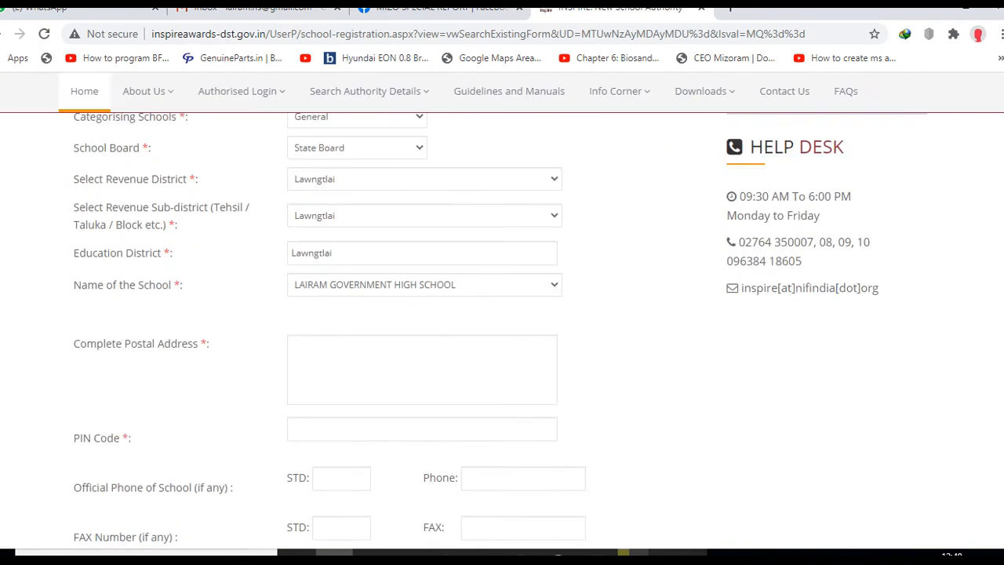
click(422, 368)
text(Lawngt)
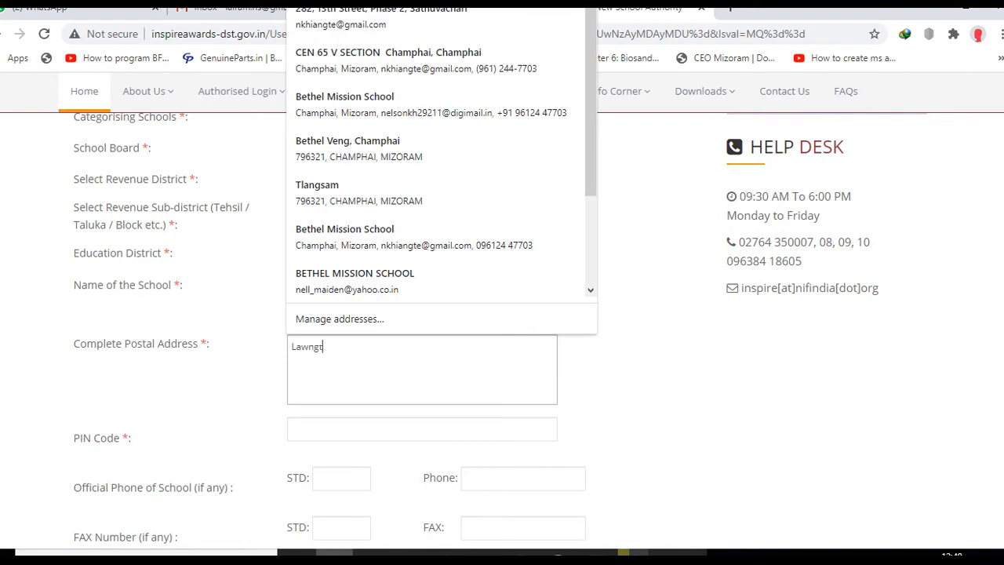
text(lai, Mizoram)
scroll(422, 368, down, 1)
click(422, 334)
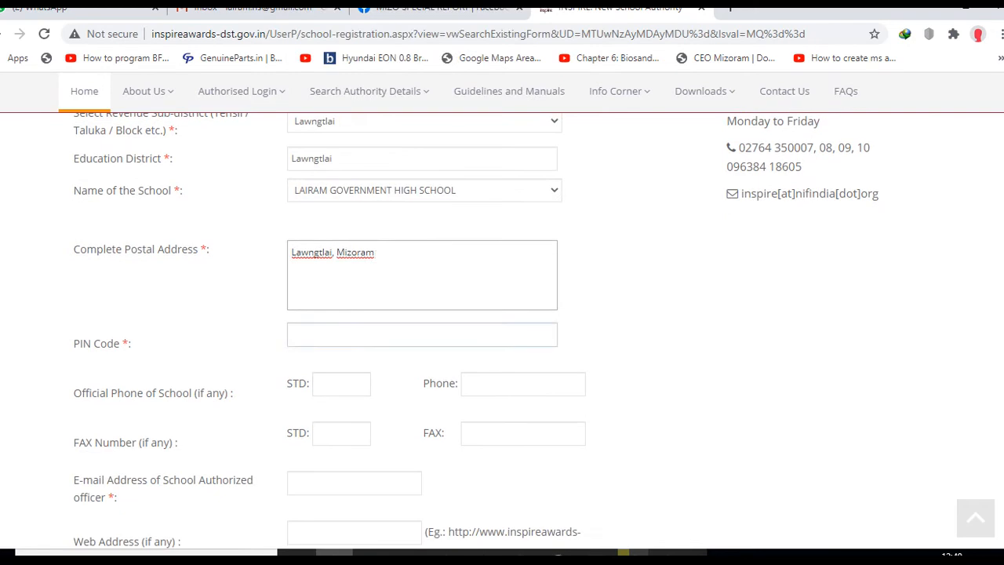
text(796)
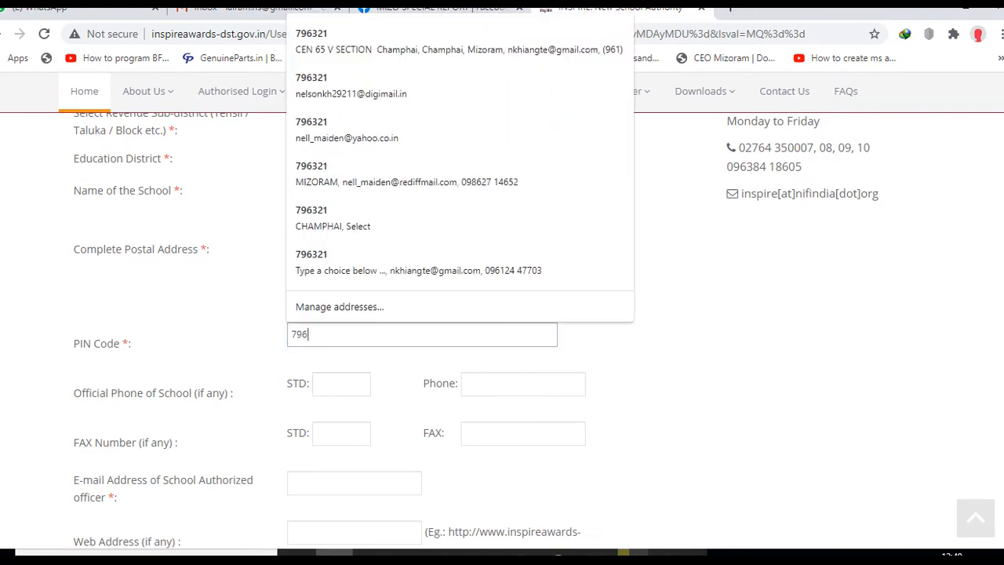
text(891)
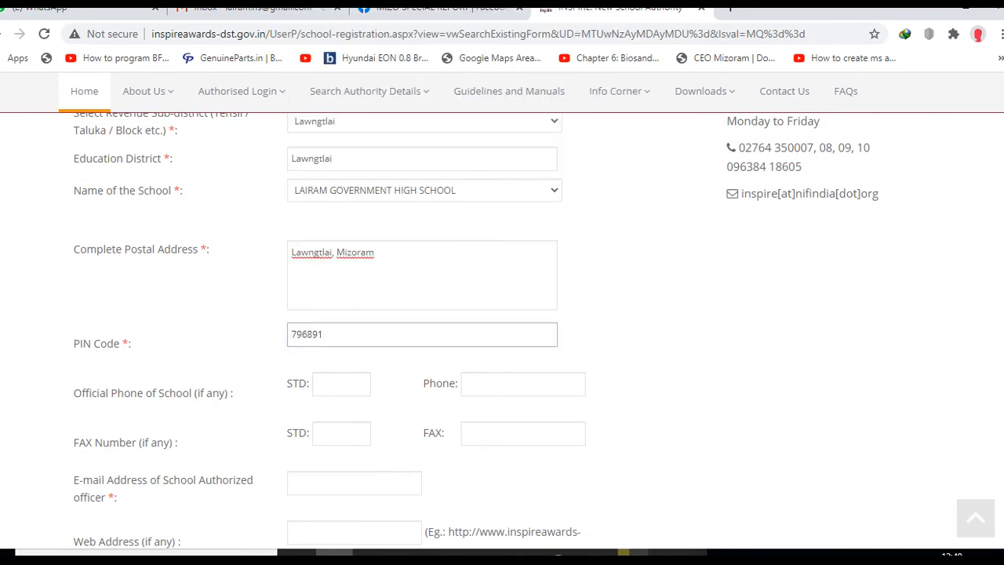
scroll(341, 335, down, 1)
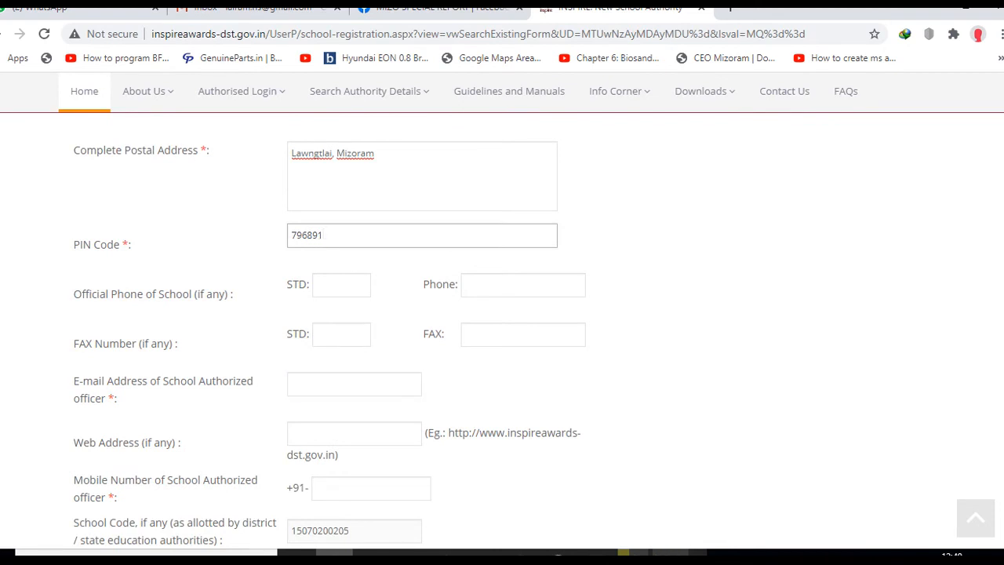
- Copy the school's e-mail address from Scho.txt into the authorized officer's E-mail field
click(670, 553)
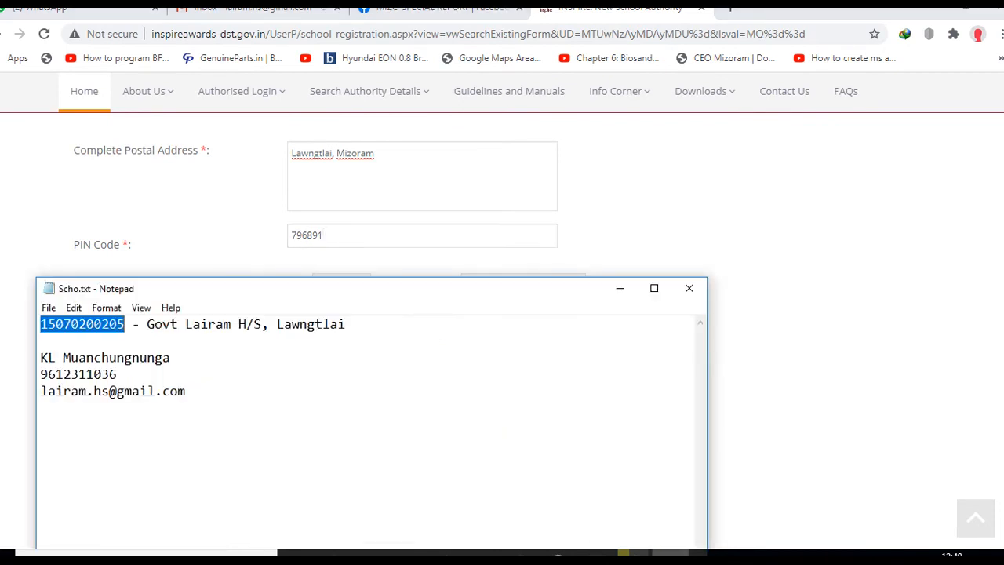
double_click(140, 390)
key(ctrl+c)
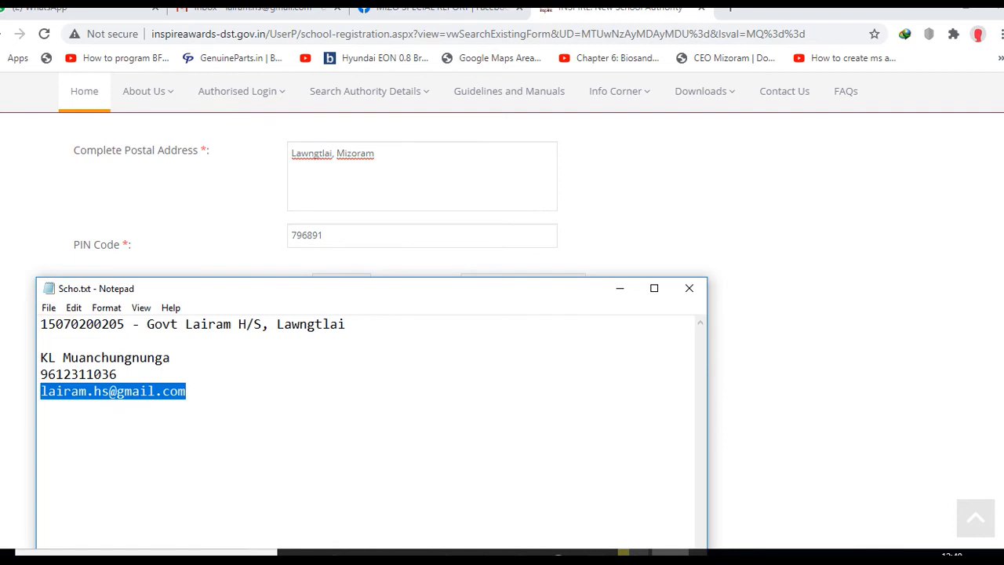
click(334, 552)
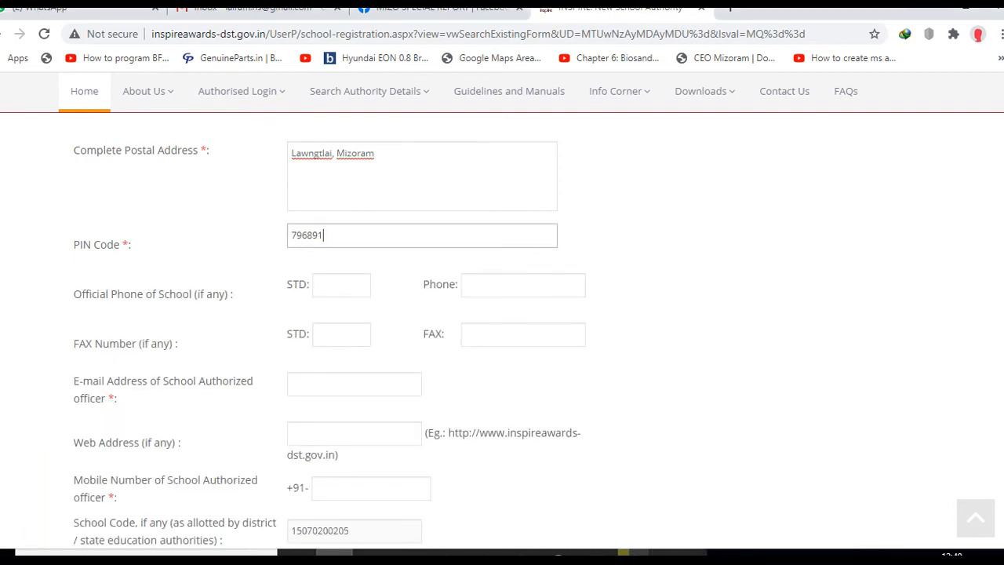
scroll(353, 329, down, 1)
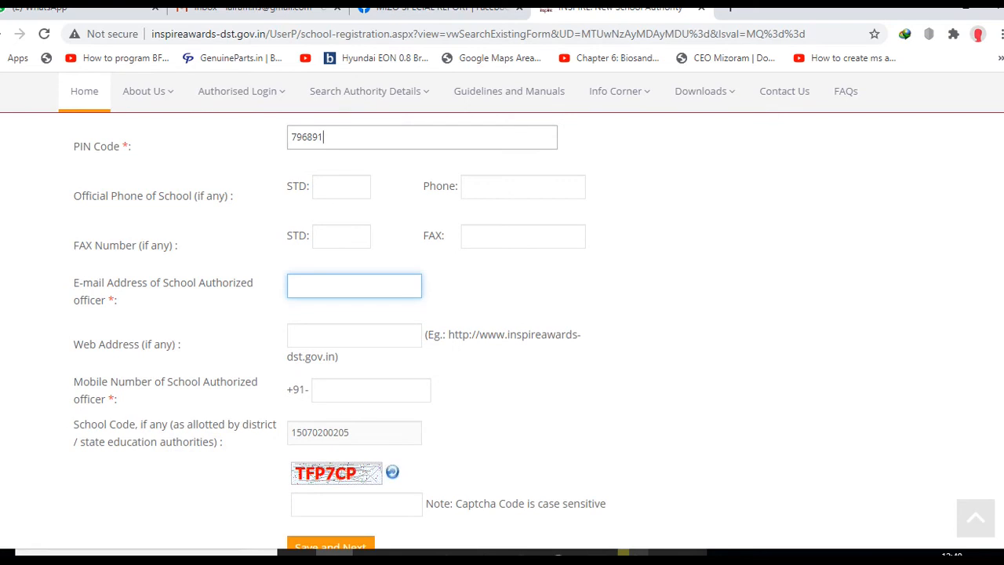
click(353, 286)
key(ctrl+v)
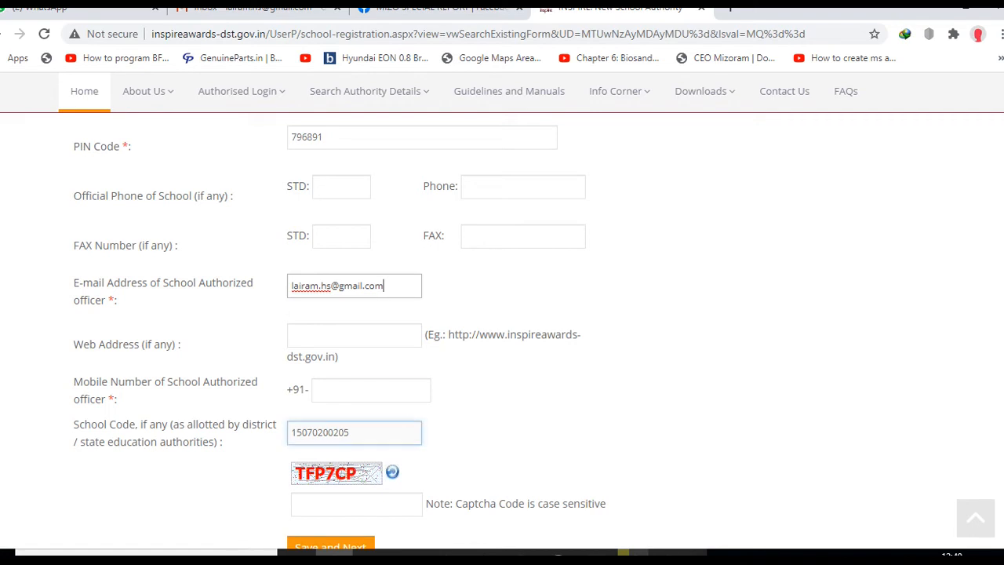
- Copy the mobile number from the notes into the officer's Mobile Number field
key(alt+Tab)
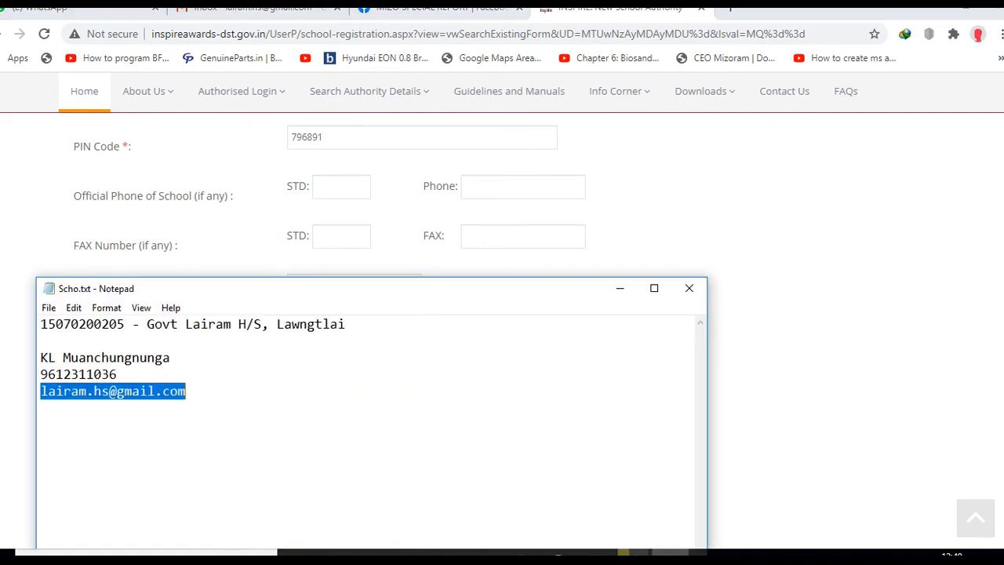
double_click(73, 374)
key(ctrl+c)
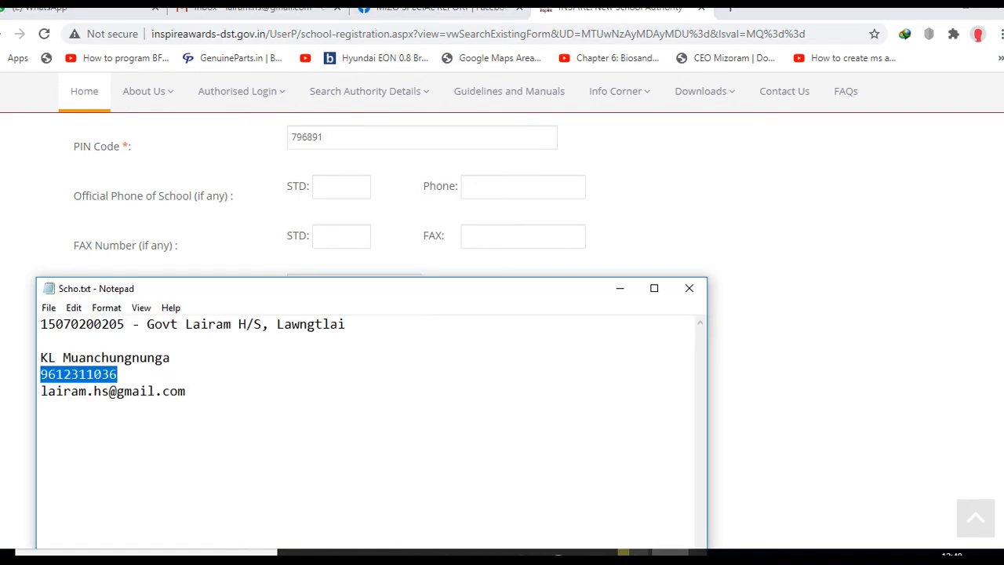
click(334, 551)
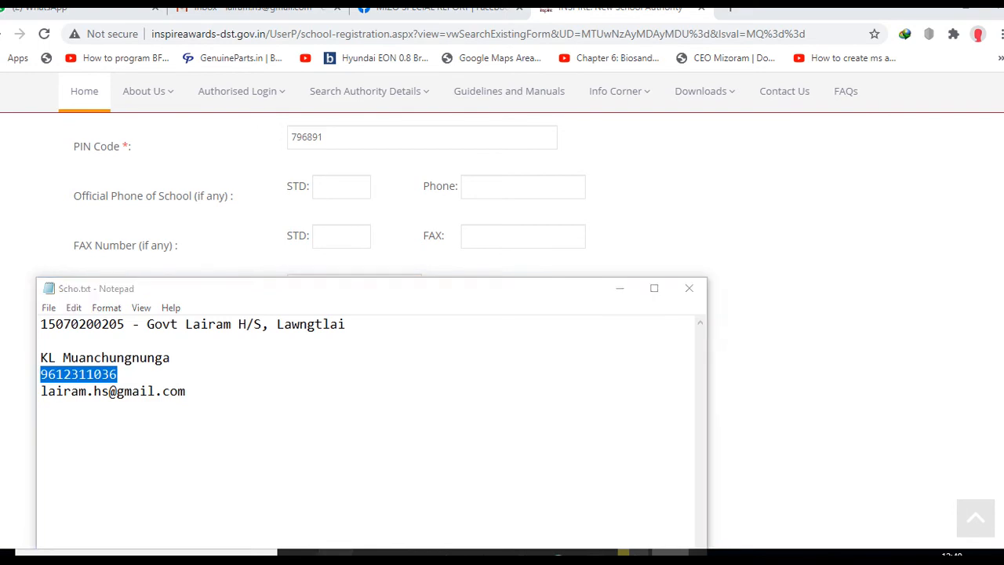
click(370, 391)
key(ctrl+v)
scroll(360, 400, down, 1)
click(356, 406)
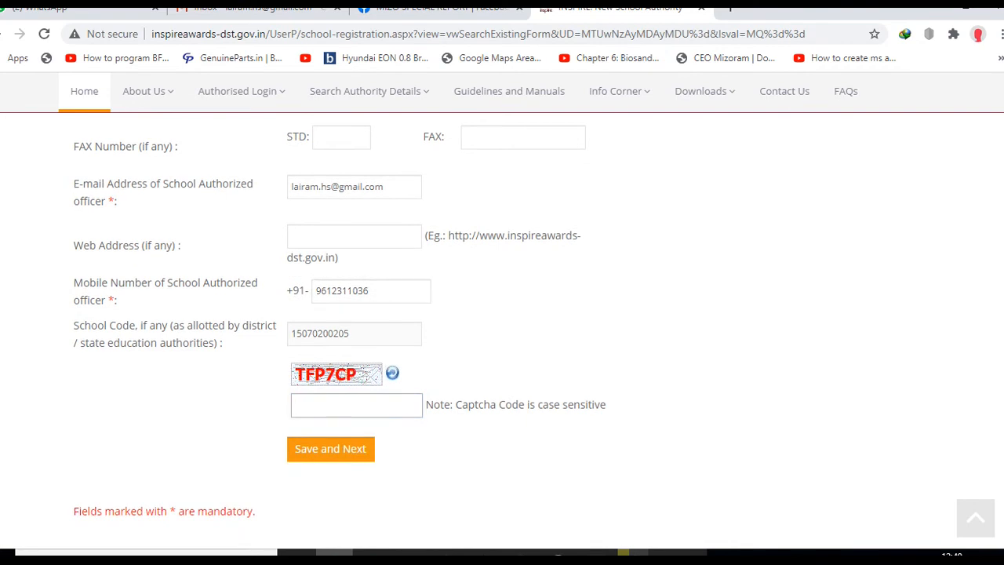
- Enter the captcha code and save the school particulars, confirming both prompts
text(TFP7CP)
scroll(339, 316, down, 2)
click(330, 351)
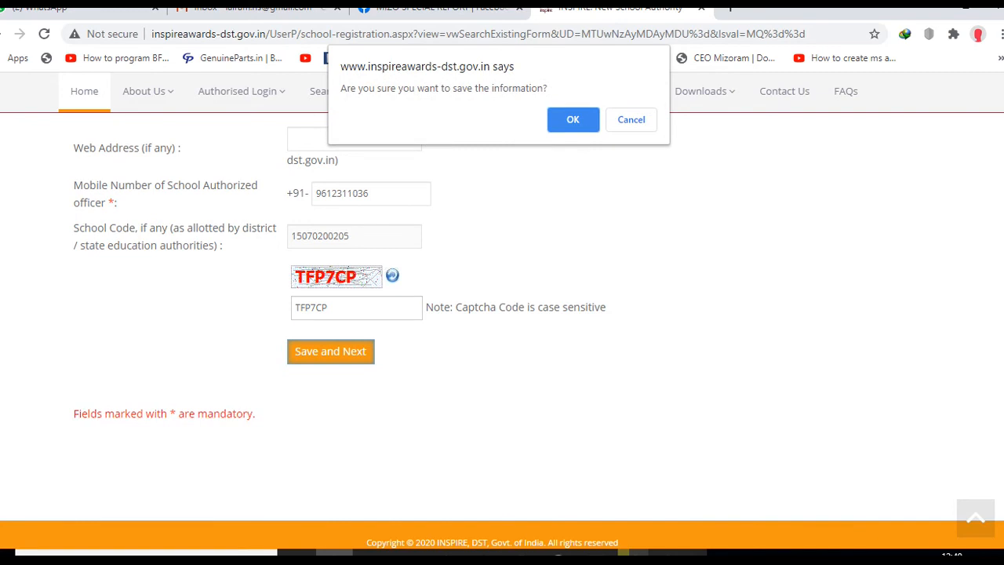
key(Return)
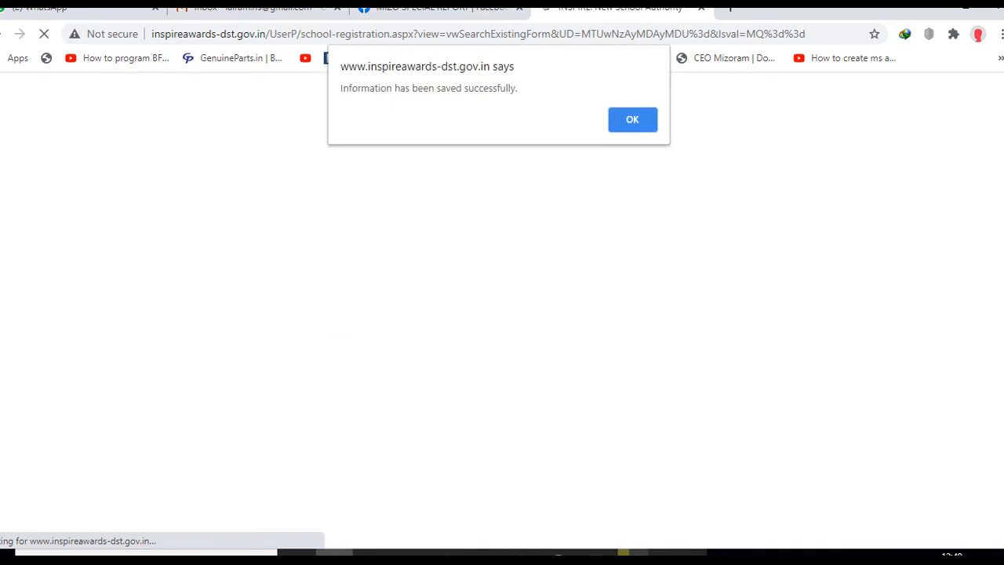
key(Return)
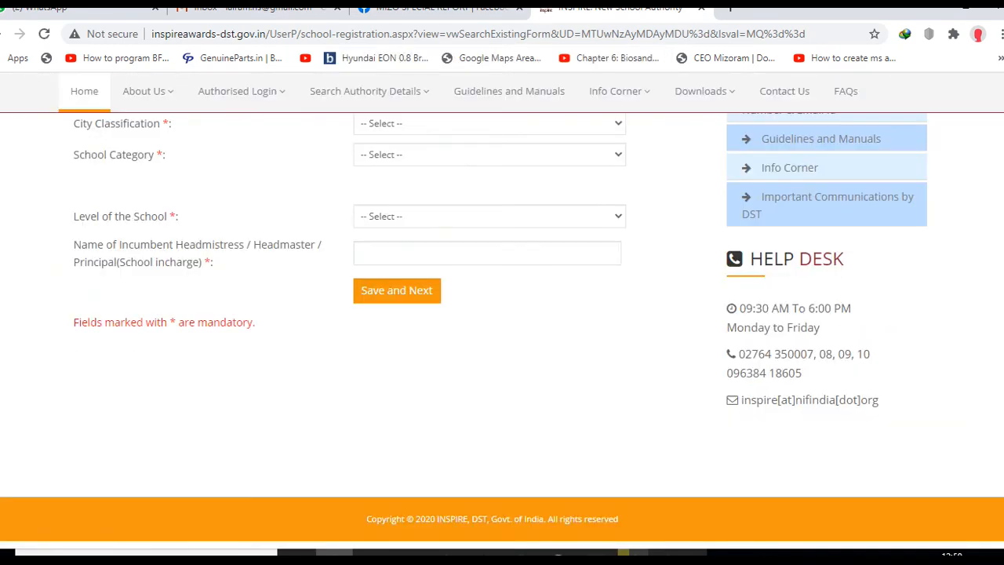
- Set city classification Urban, school category State Govt and school level Secondary
scroll(502, 310, up, 2)
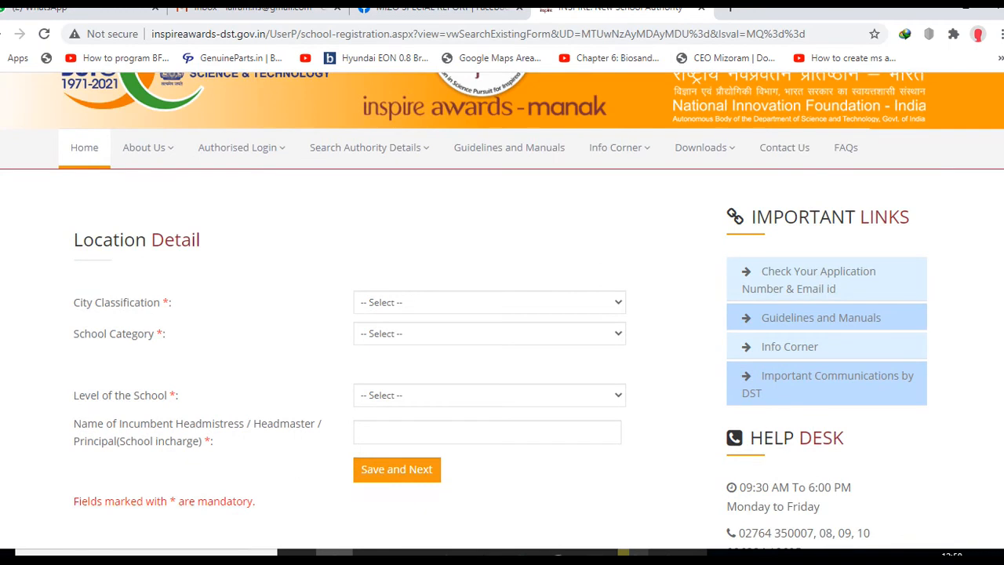
click(490, 302)
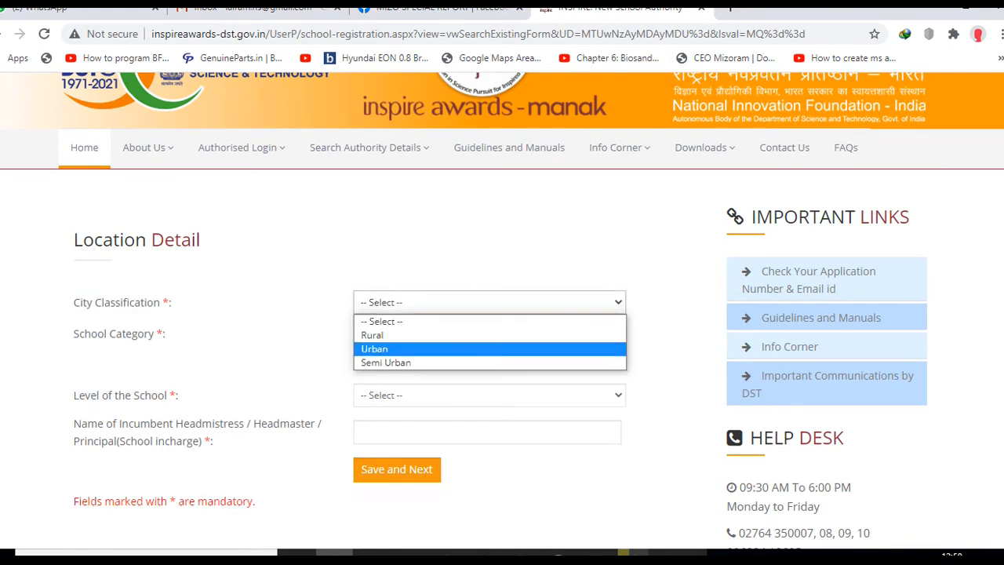
key(Up)
key(Down)
key(Return)
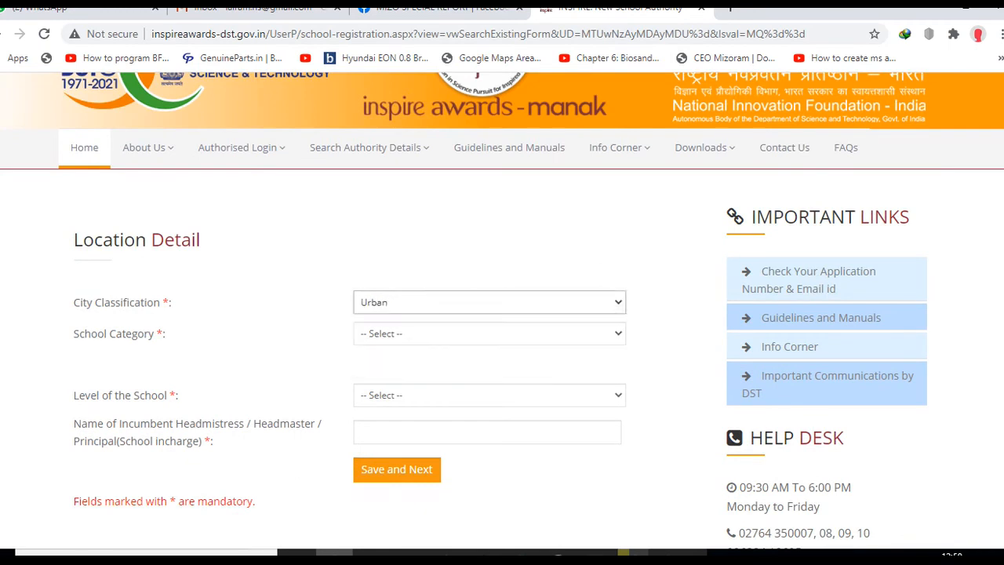
click(489, 333)
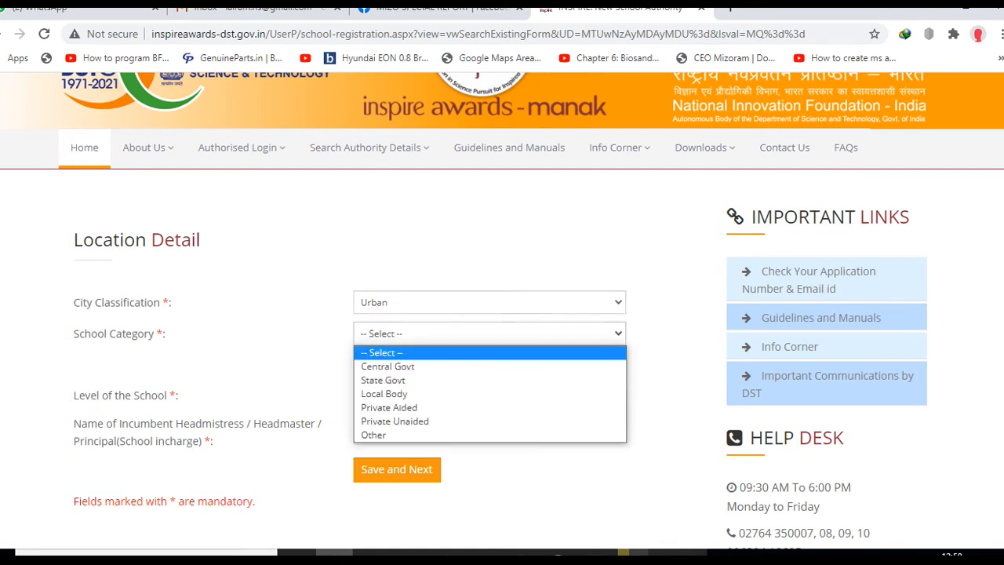
key(Return)
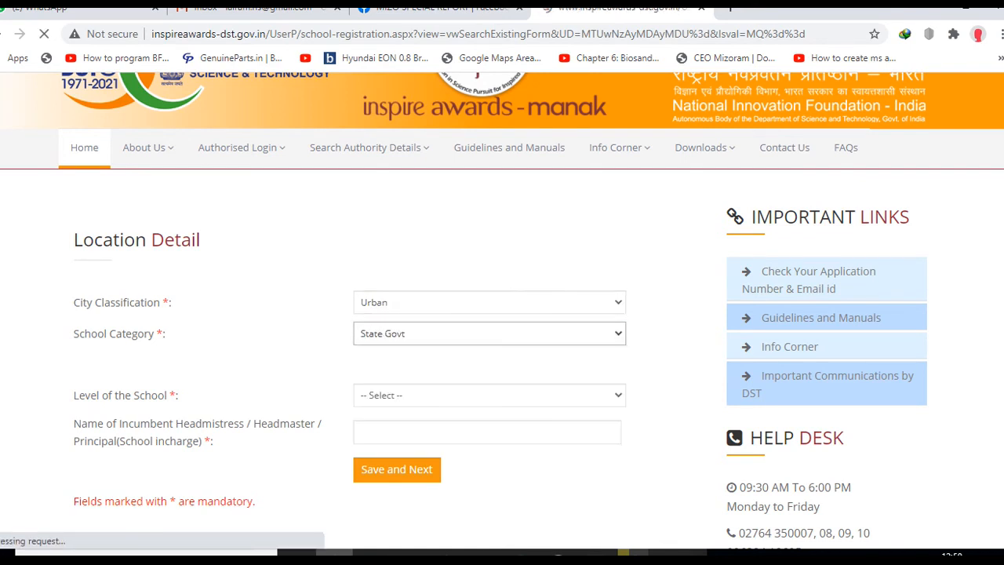
click(490, 365)
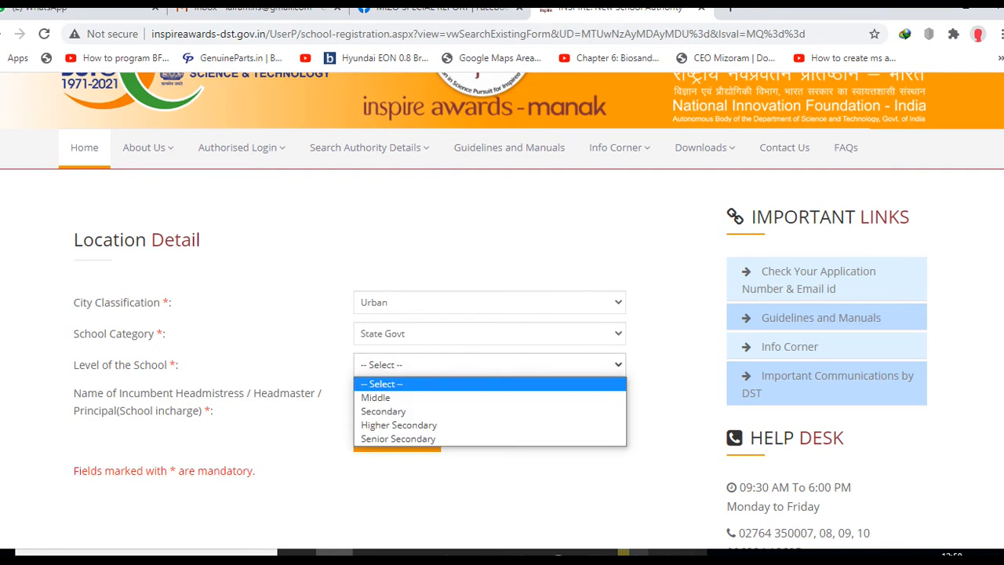
key(Down)
key(Up)
key(Up)
key(Return)
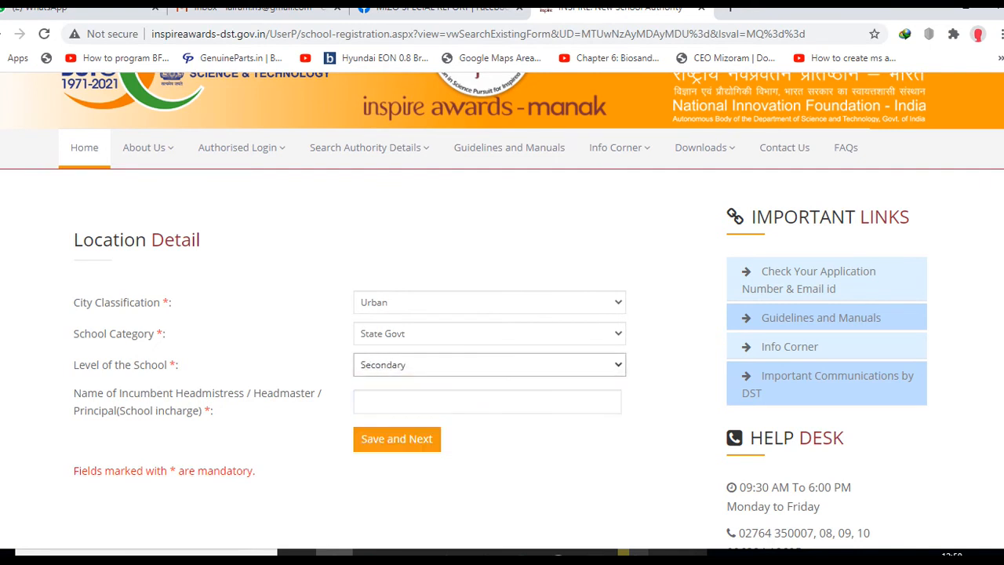
- Paste the headmaster's full name from the notes and submit the location details
scroll(489, 314, down, 3)
click(489, 185)
click(392, 232)
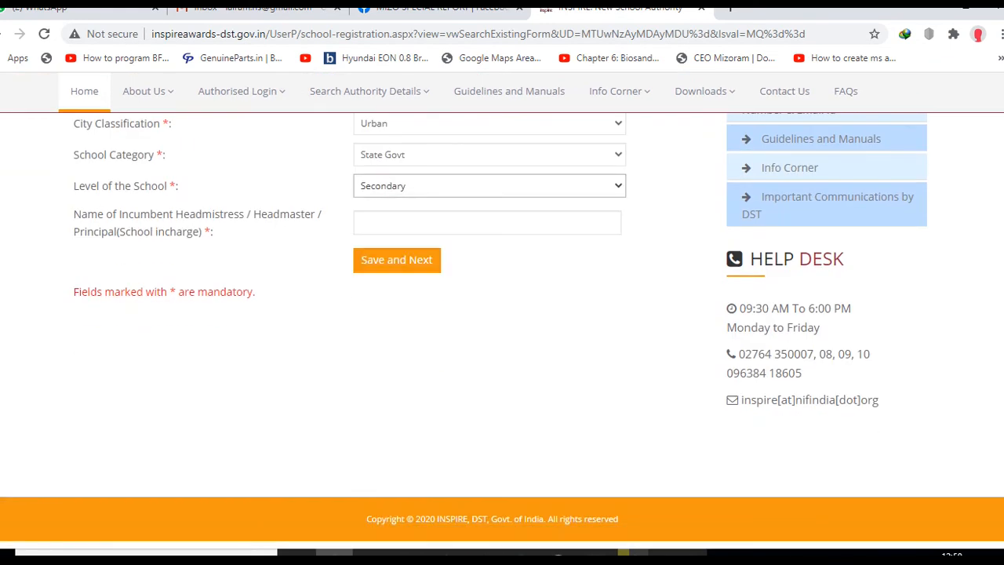
click(670, 552)
double_click(148, 357)
click(148, 358)
double_click(147, 357)
click(147, 358)
drag(170, 357, 41, 358)
key(ctrl+c)
click(486, 223)
key(ctrl+v)
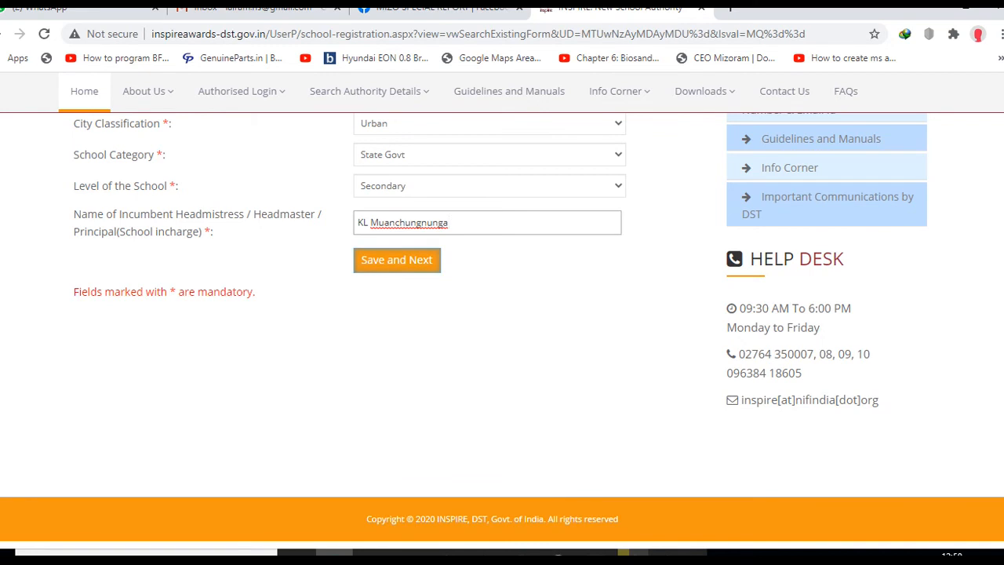
click(369, 267)
key(Return)
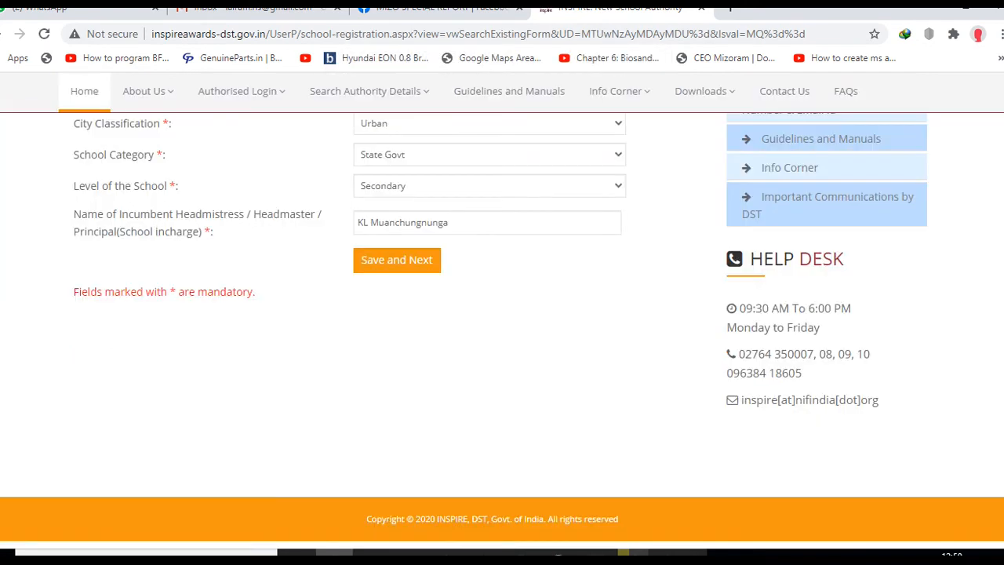
scroll(500, 310, up, 1)
- Save the location details and dismiss the success message
click(397, 359)
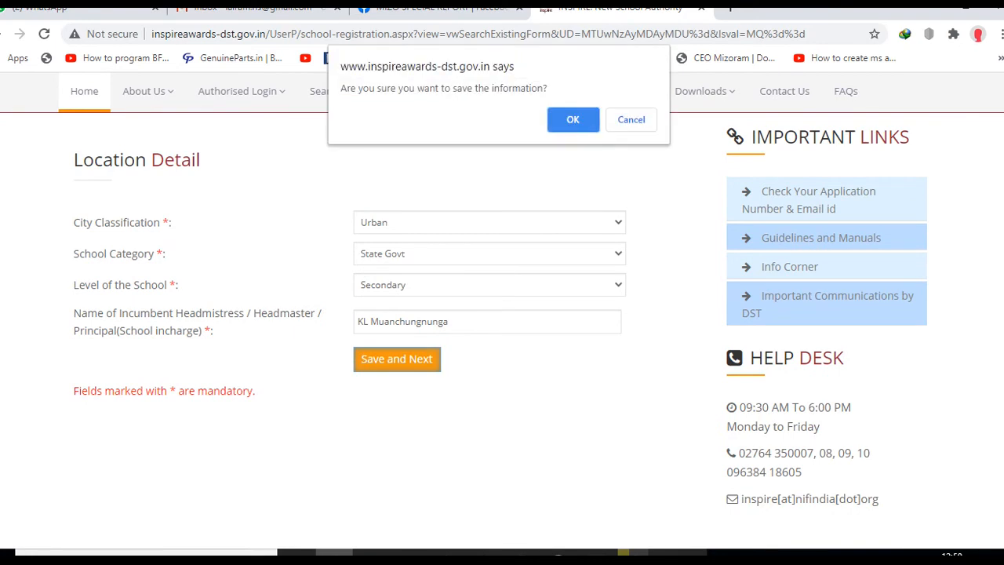
key(Return)
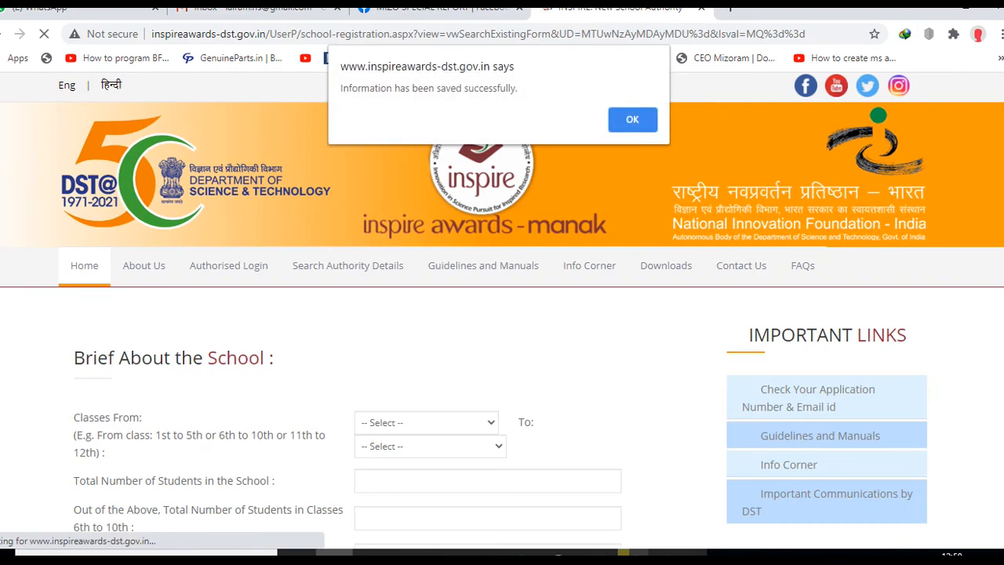
key(Return)
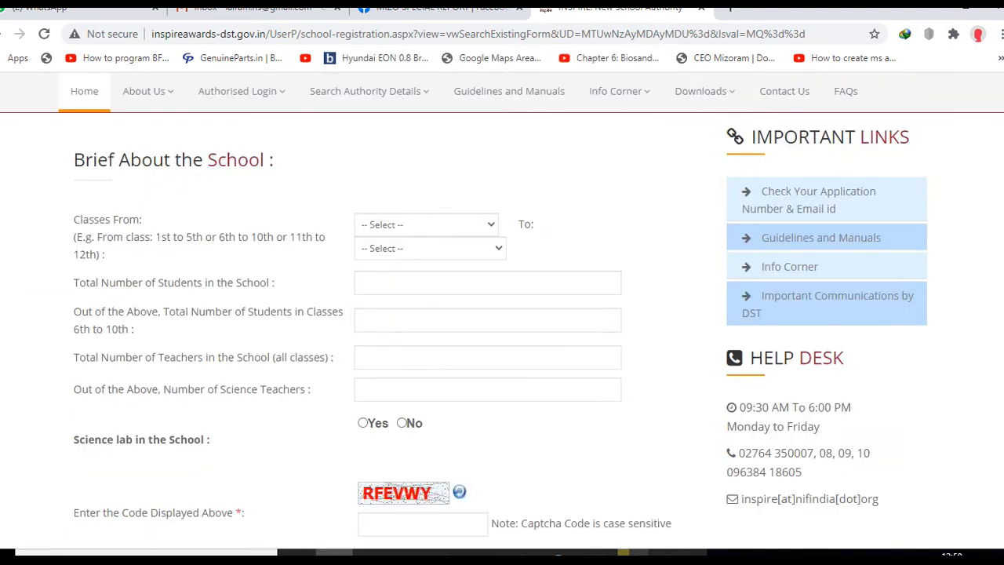
- Set classes 9th to 10th, 70 students, 70 in classes 6–10, 6 teachers, 2 science teachers
click(426, 225)
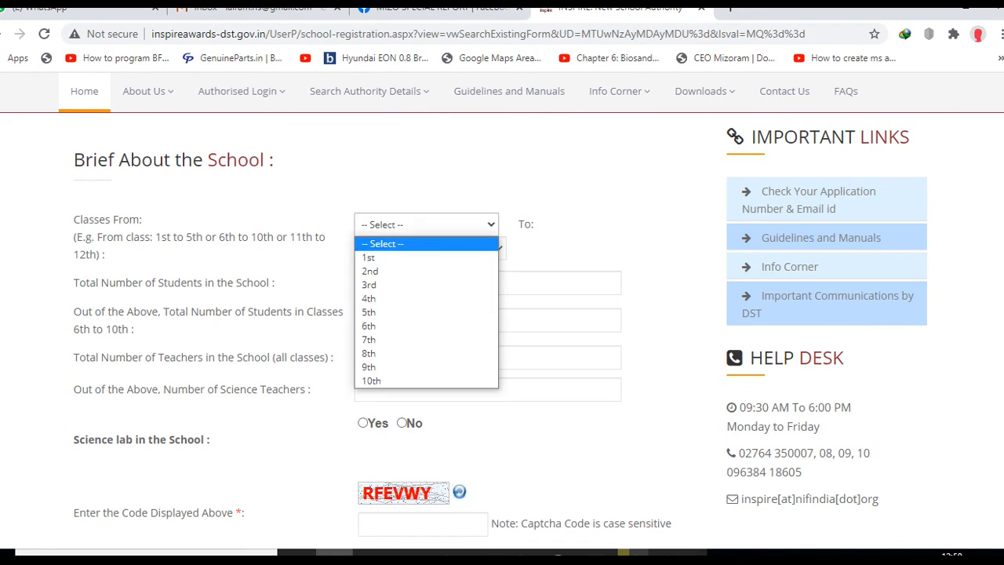
click(426, 367)
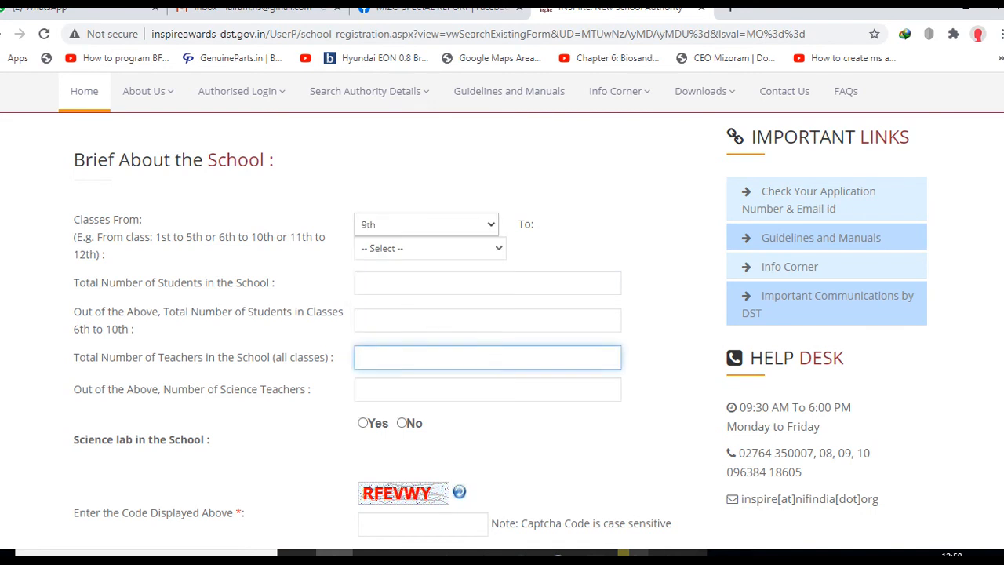
click(429, 247)
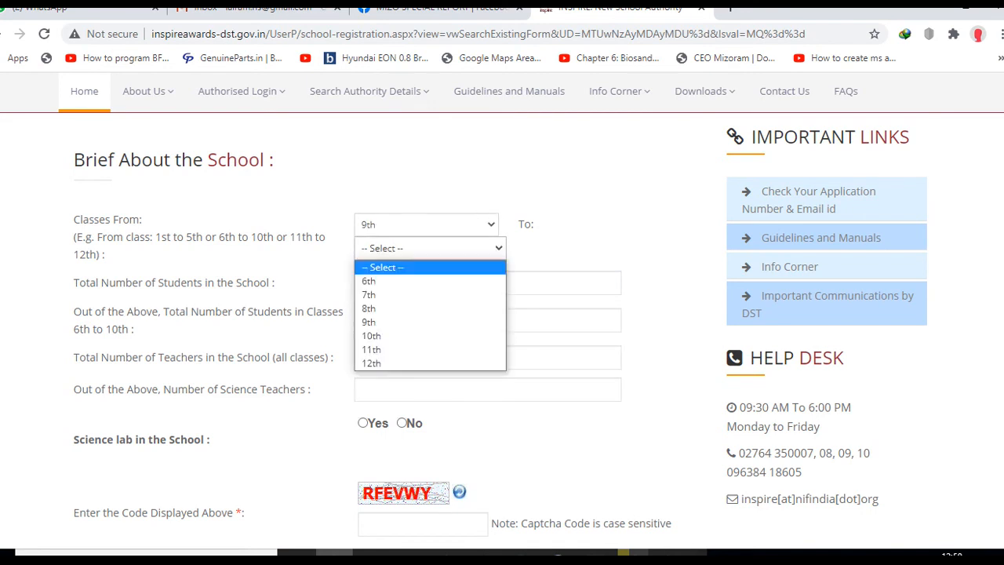
click(429, 336)
click(439, 283)
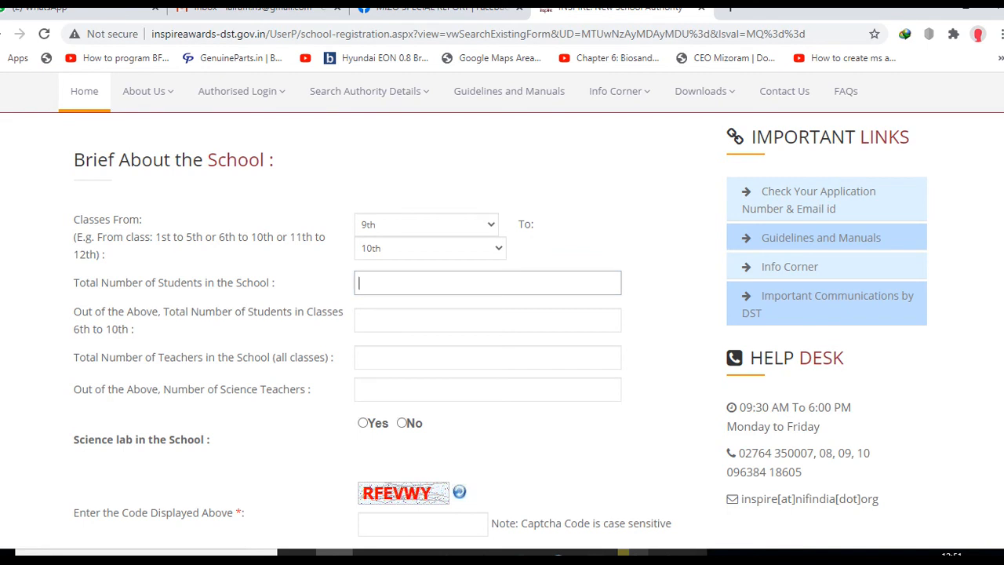
text(70)
click(359, 320)
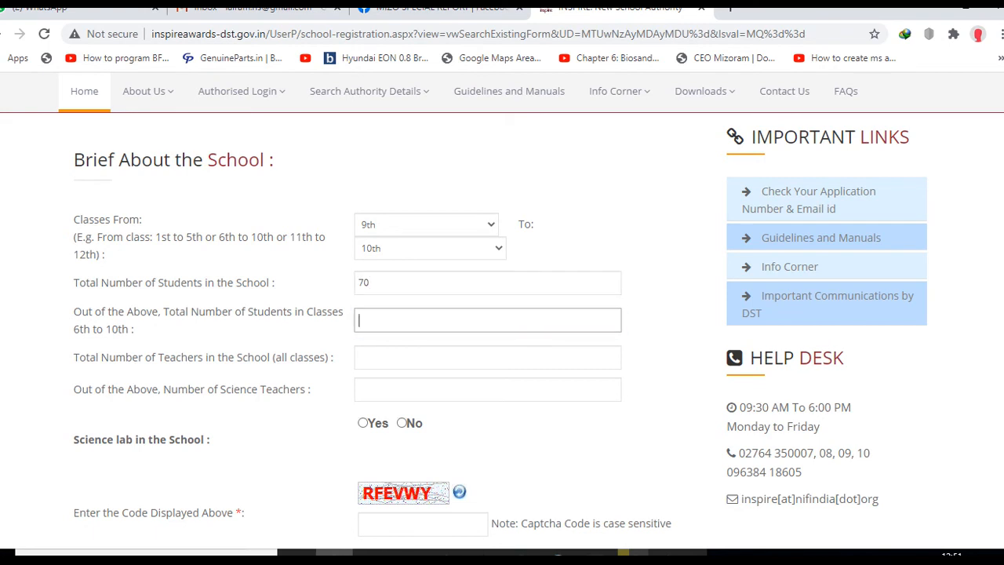
text(70)
click(359, 357)
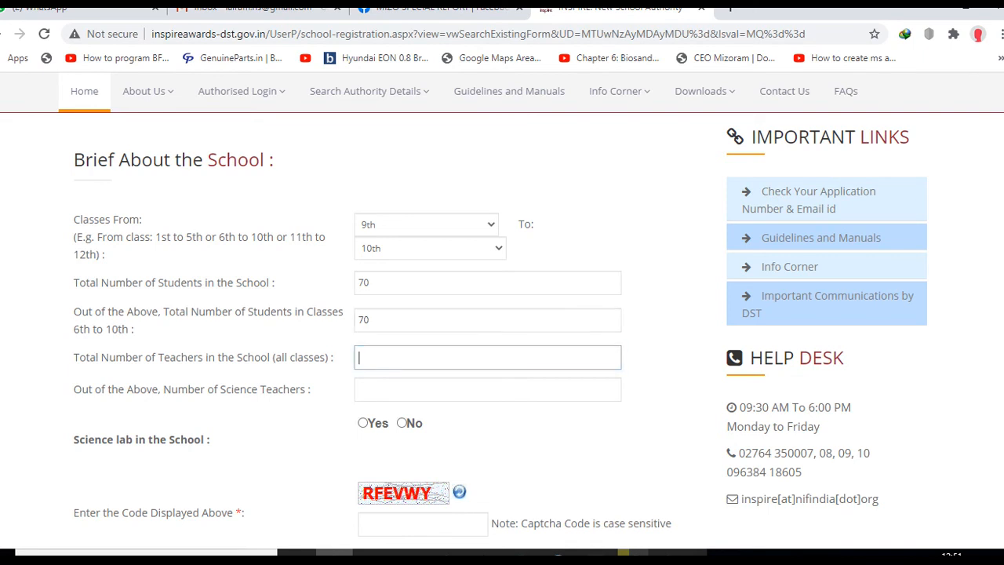
text(6)
click(359, 389)
text(2)
- Mark the school as having a School Lab, enter the verification code and save
scroll(500, 331, down, 3)
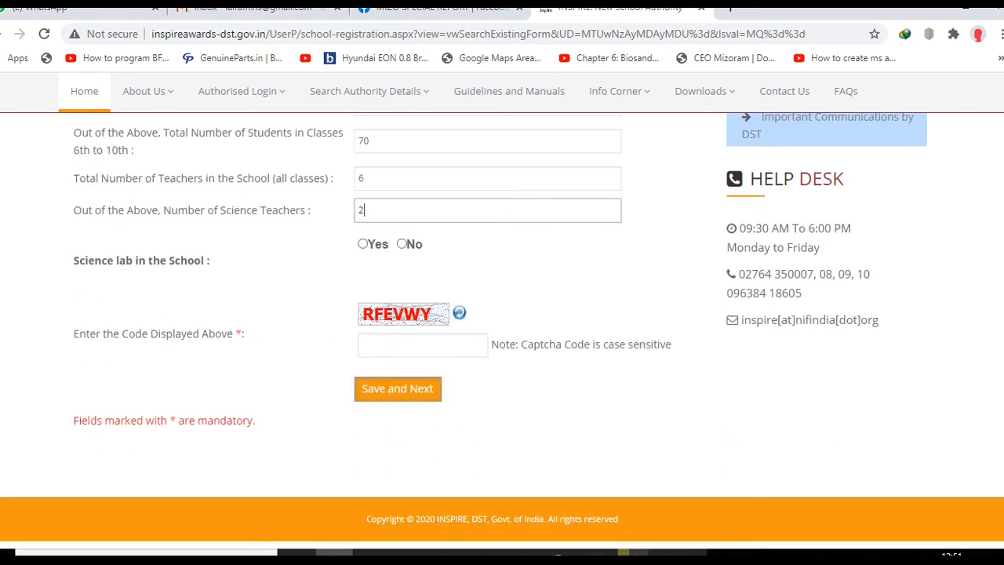
click(363, 244)
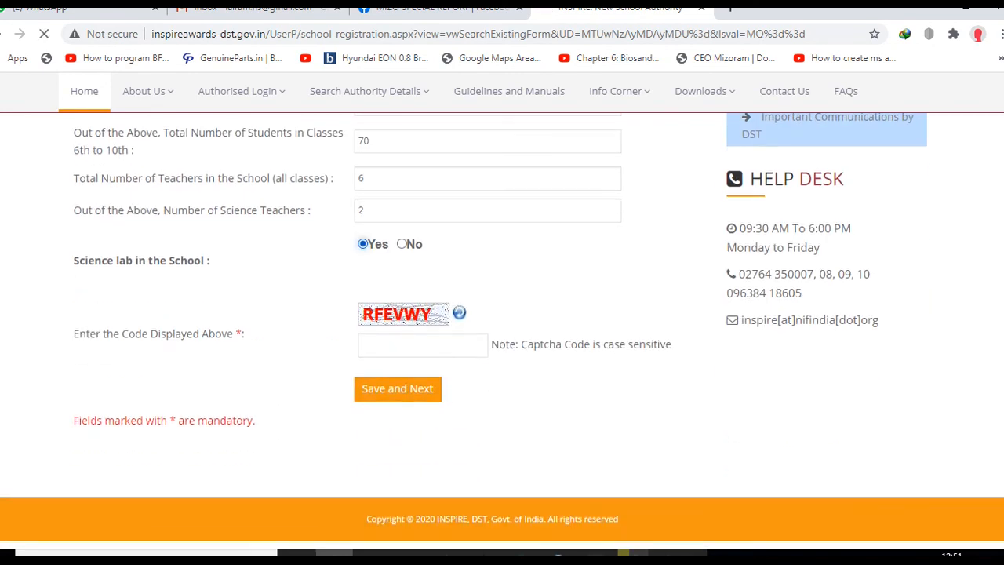
click(400, 345)
click(401, 345)
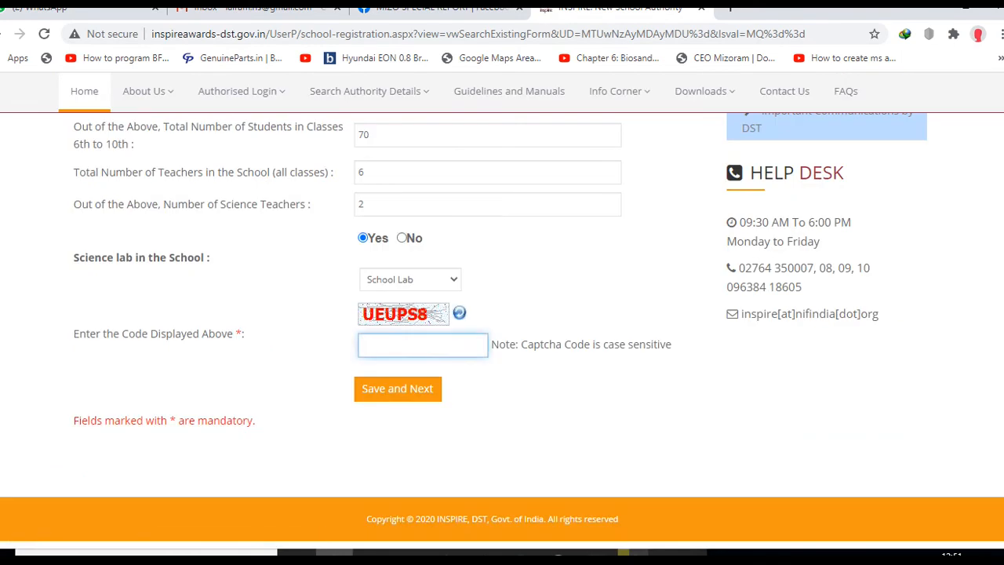
click(410, 279)
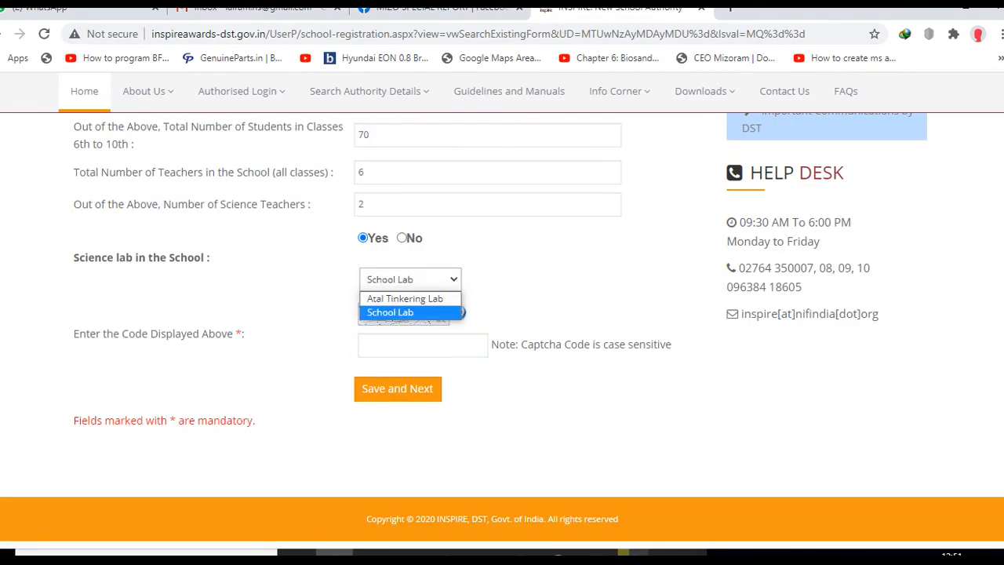
click(391, 312)
click(415, 345)
text(U)
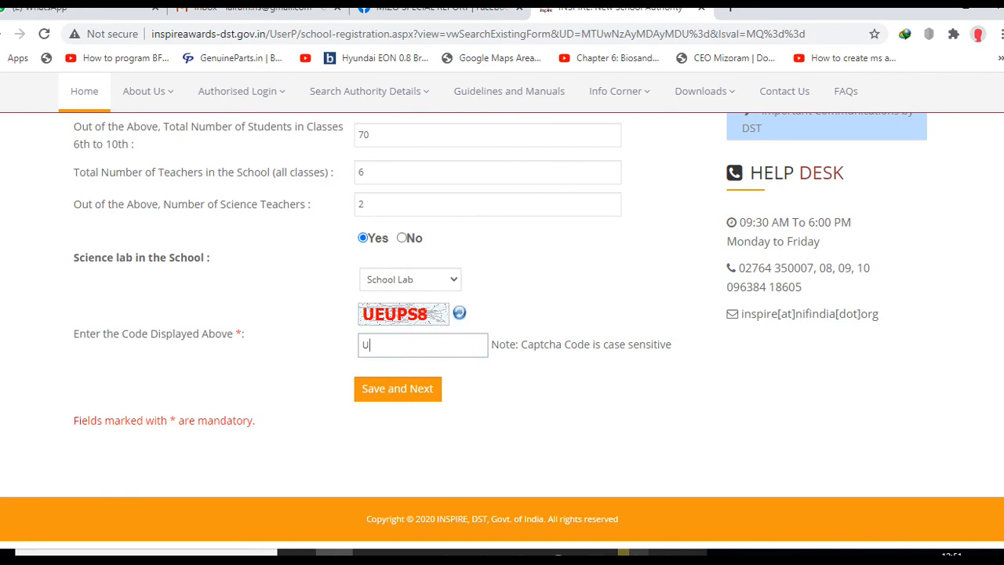
text(EUPS8)
key(Return)
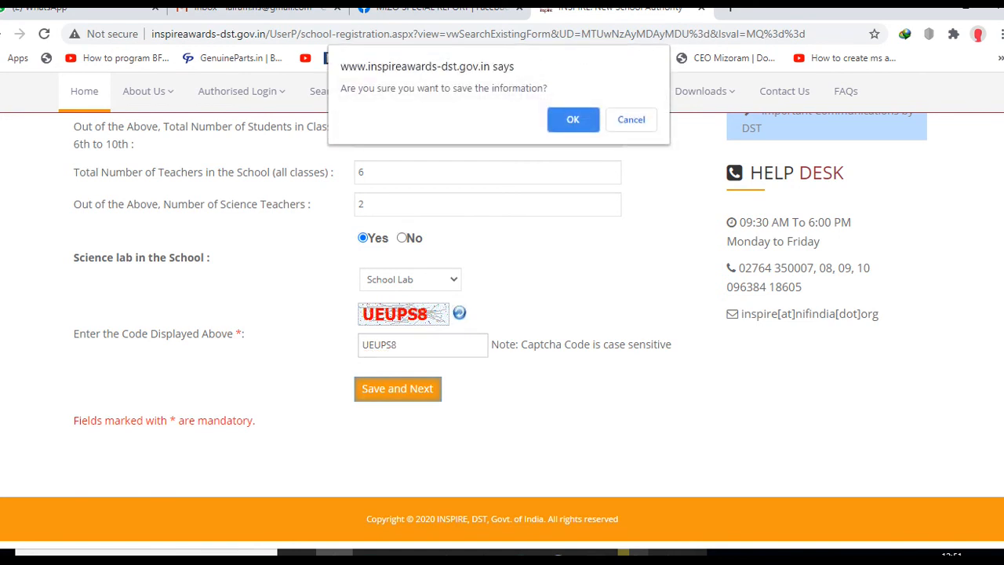
key(Return)
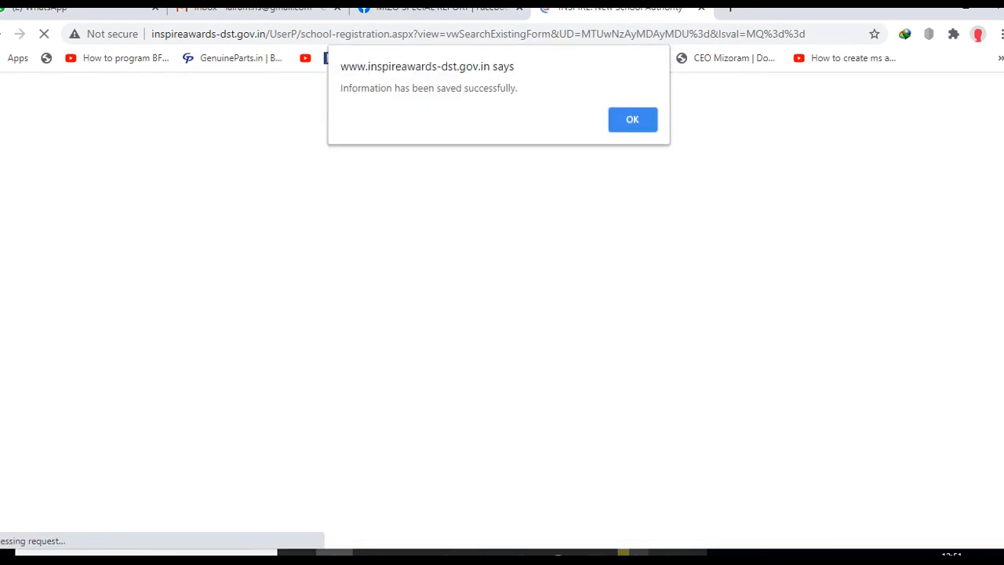
- Fill in the authorized person's name from the notes and 'Headmaster' as the designation
key(Return)
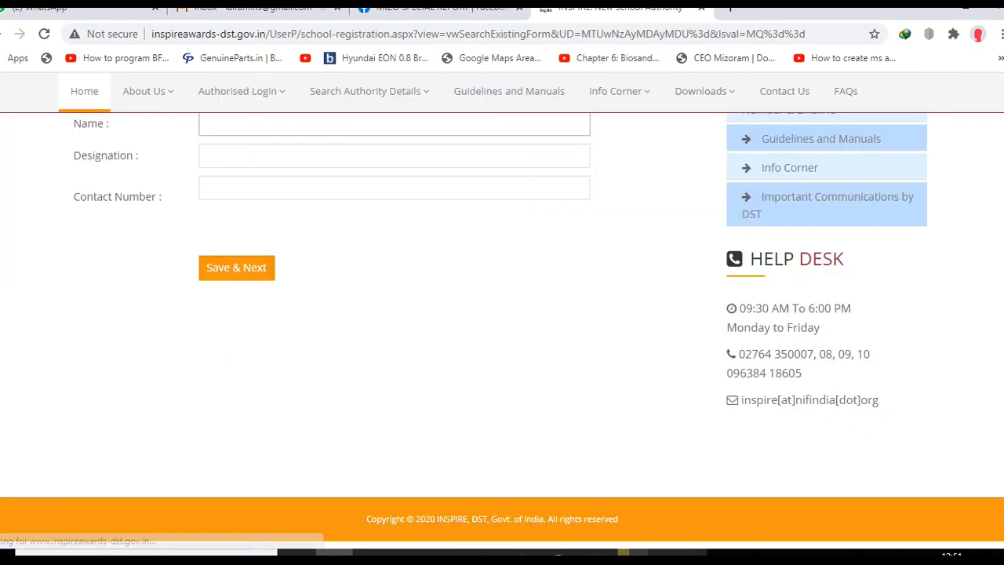
scroll(395, 255, up, 1)
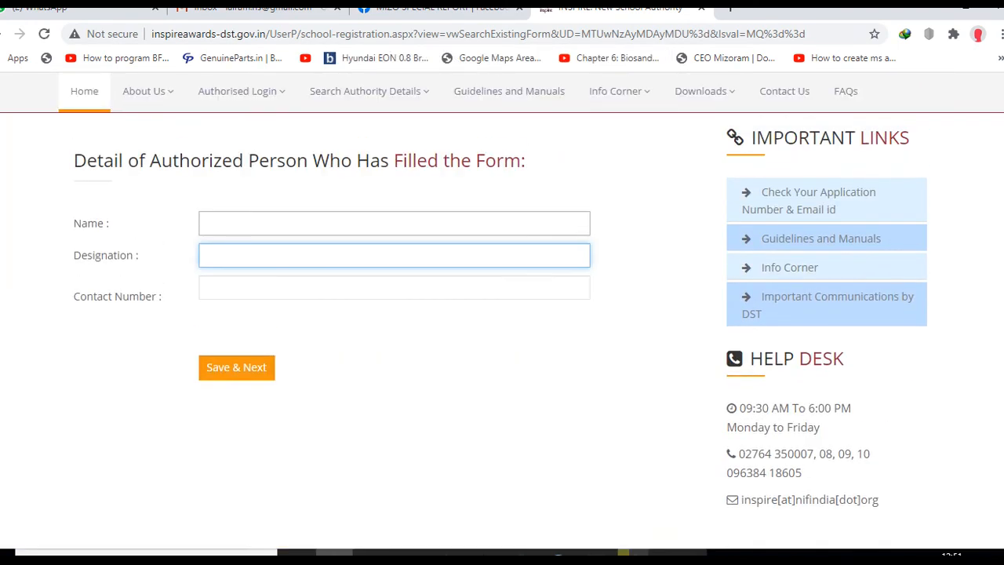
key(alt+Tab)
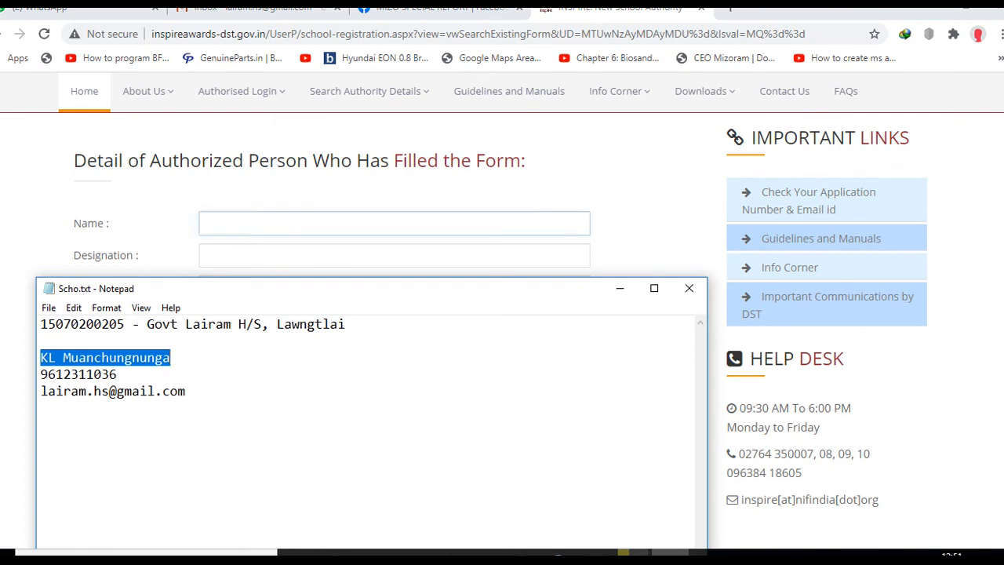
key(alt+Tab)
key(ctrl+v)
key(Tab)
text(S)
key(BackSpace)
text(Headmaster)
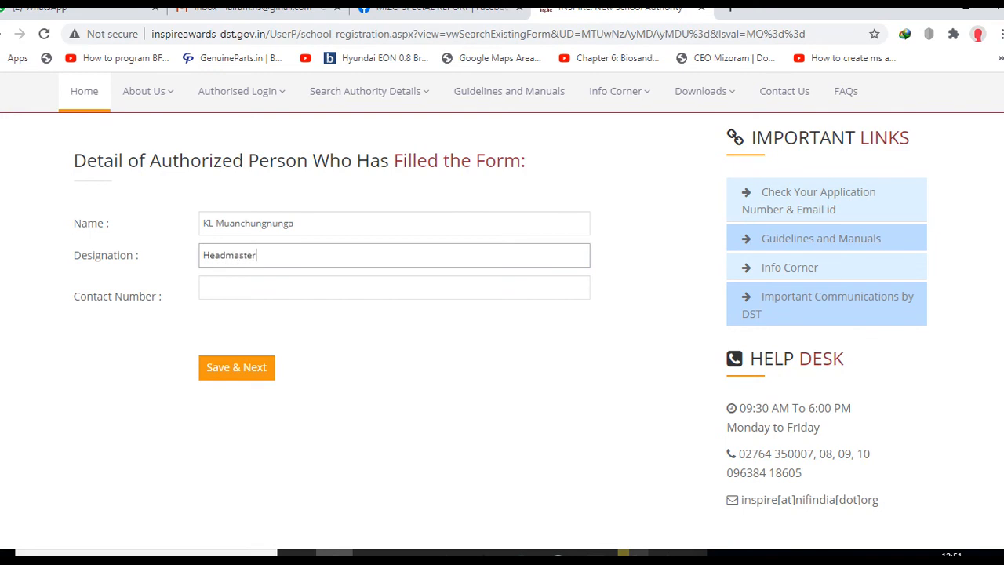
- Paste the contact number from the notes, then save and confirm the authorized person's details
key(alt+Tab)
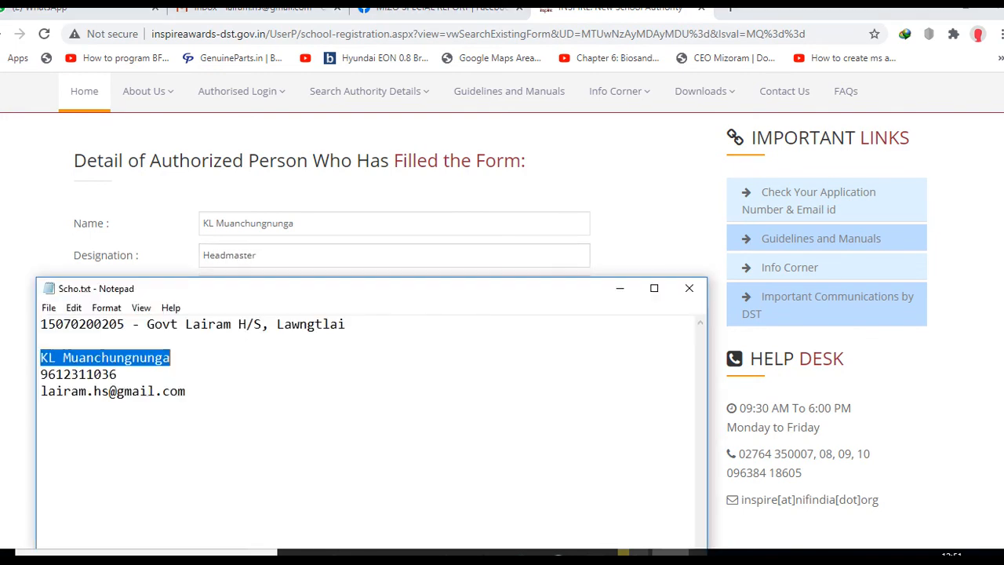
double_click(79, 374)
key(ctrl+c)
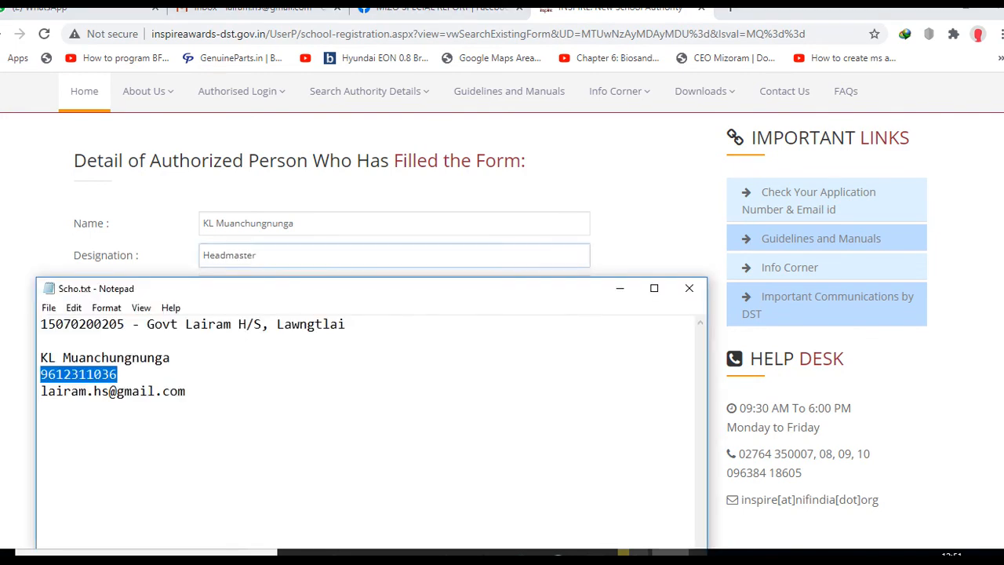
click(394, 223)
click(393, 287)
key(ctrl+v)
click(236, 367)
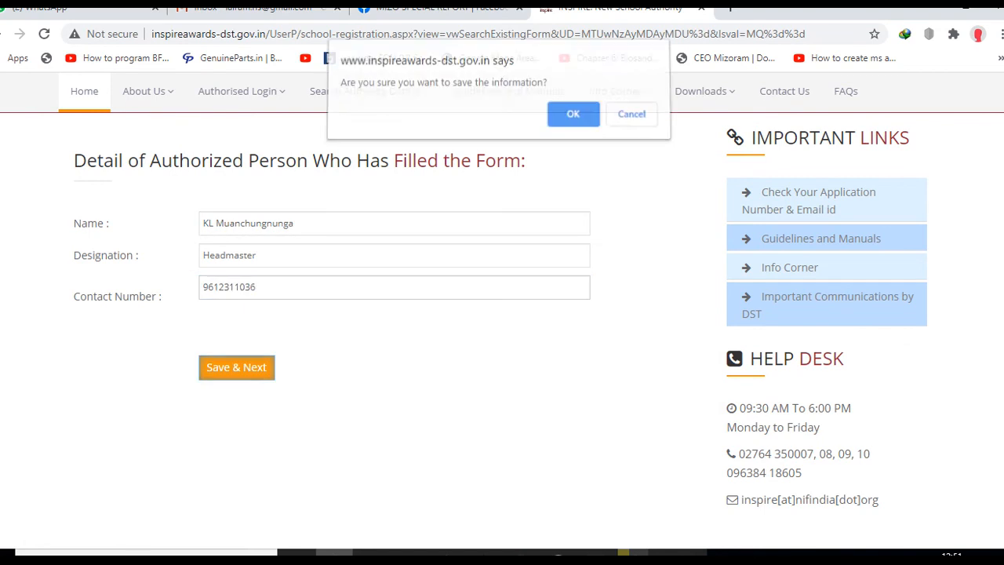
key(Return)
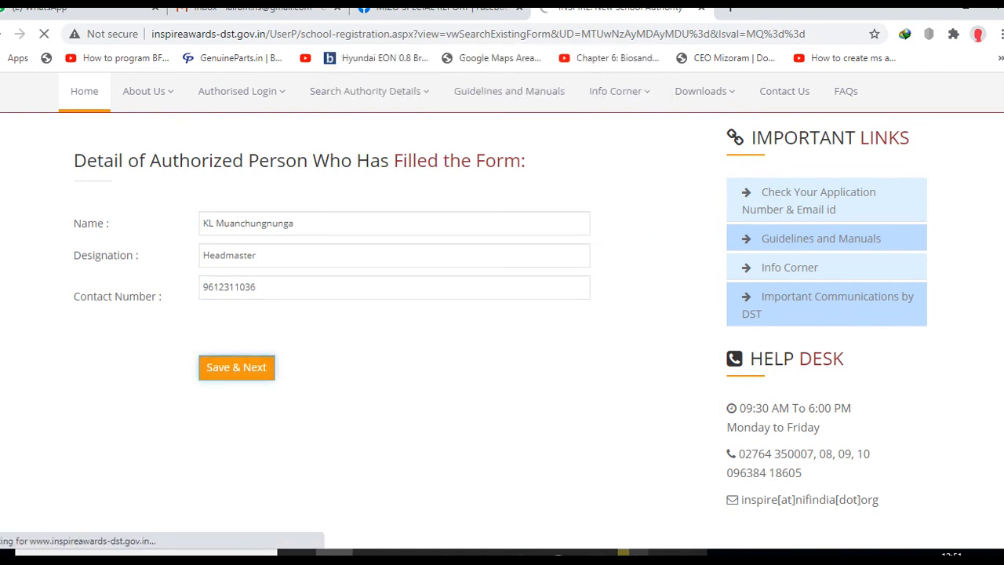
key(Return)
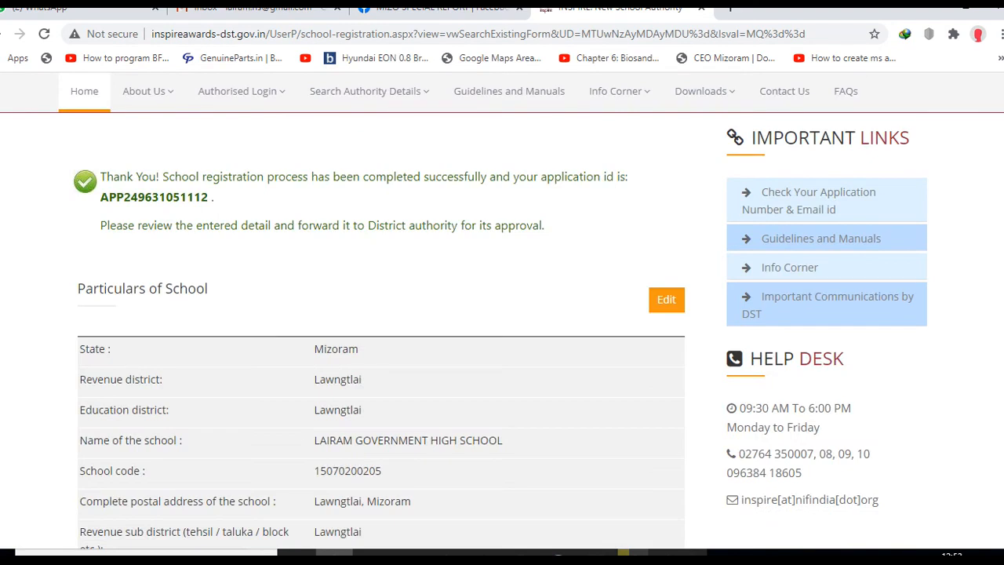
- Copy the newly issued application id to the clipboard
double_click(154, 197)
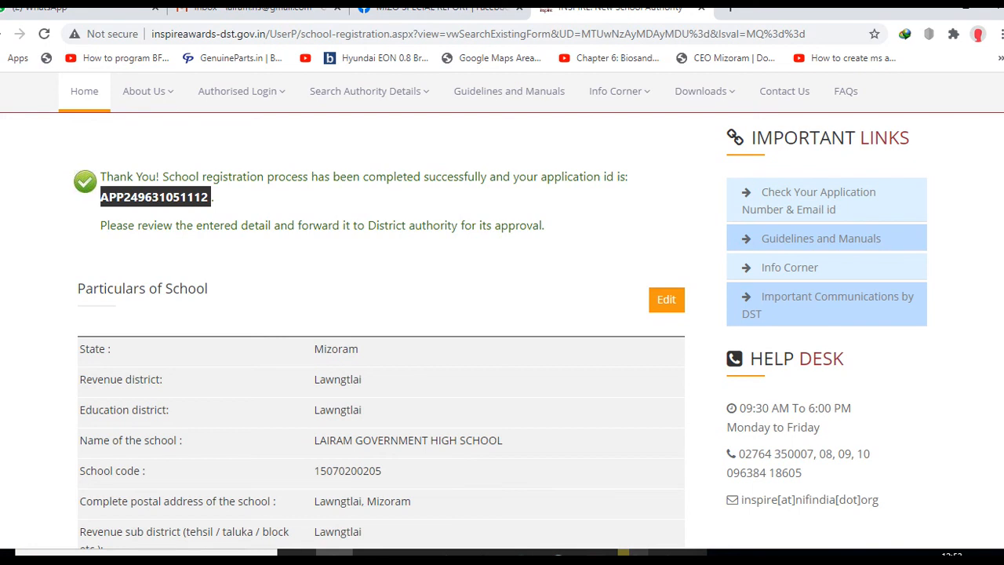
right_click(136, 191)
click(157, 202)
- Review the registration details and forward them to the district authority for approval
scroll(502, 329, down, 4)
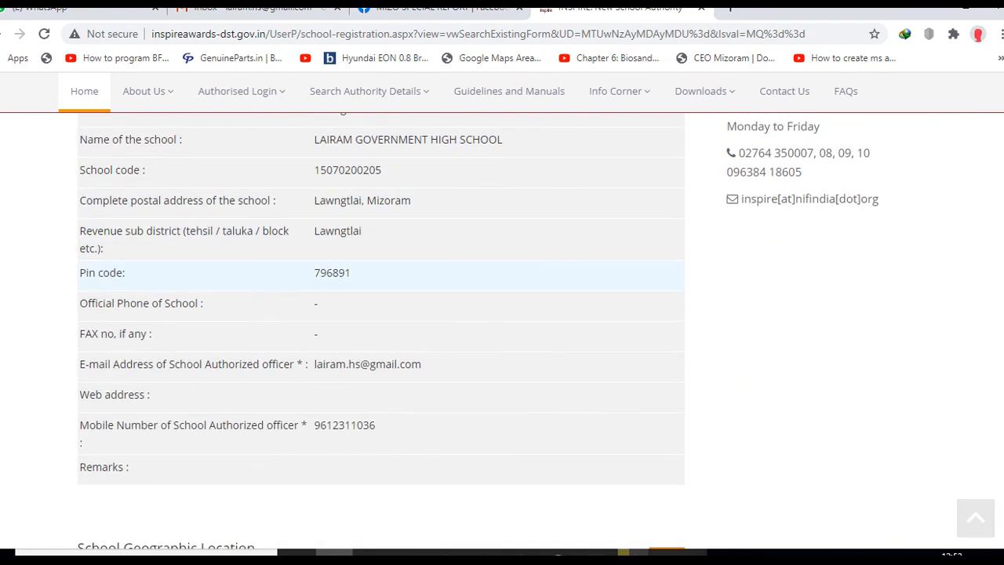
scroll(502, 329, up, 5)
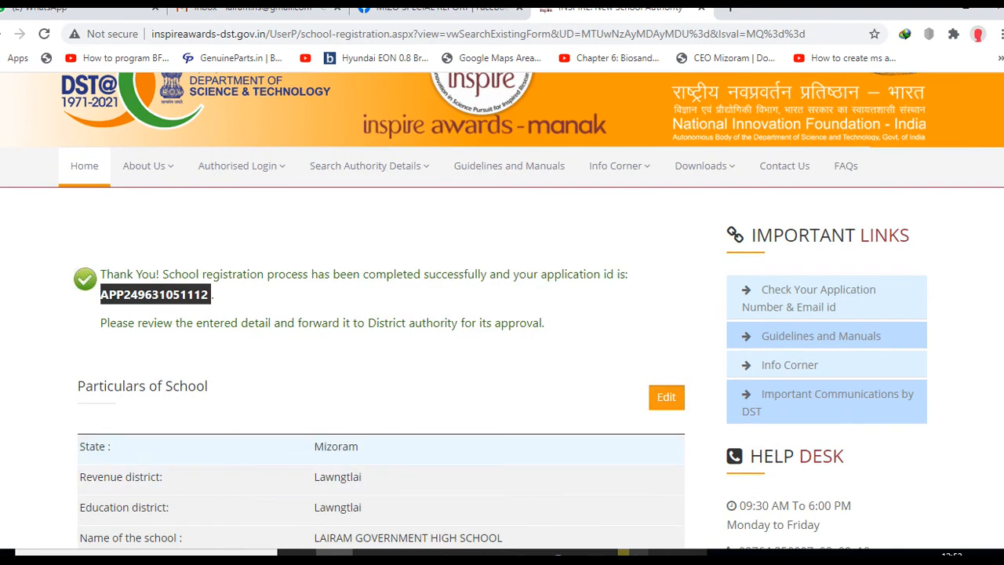
scroll(502, 329, down, 8)
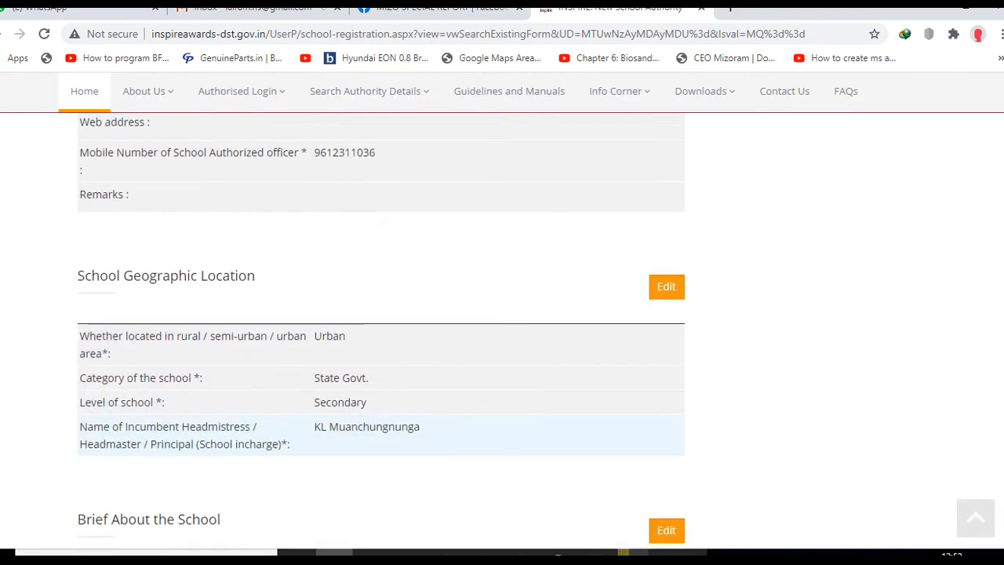
scroll(501, 330, down, 6)
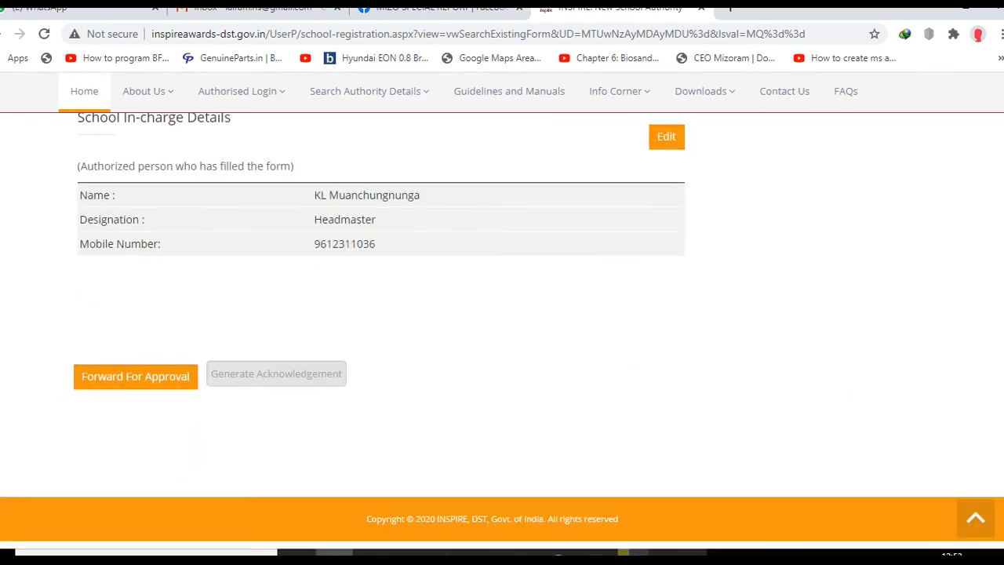
click(136, 376)
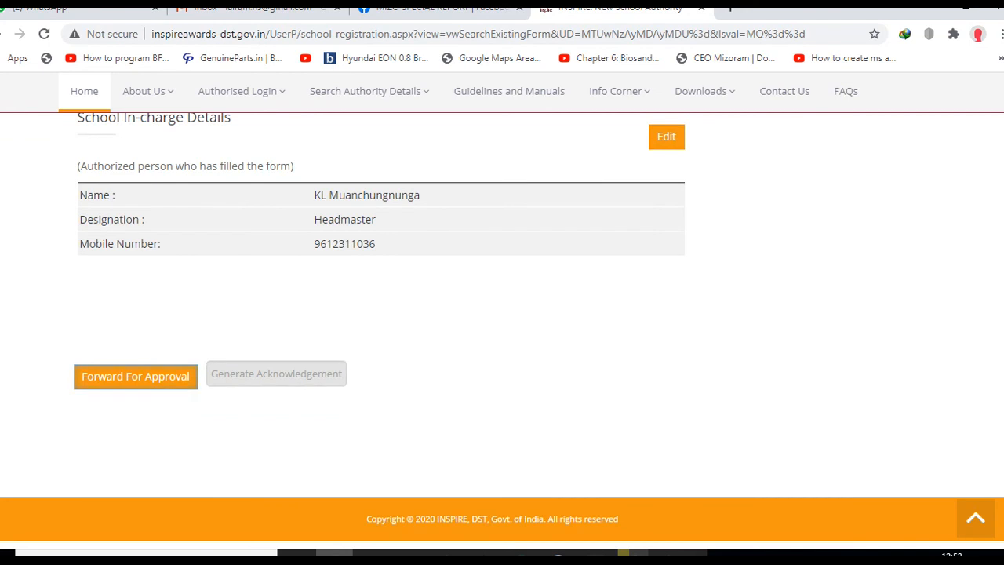
key(Return)
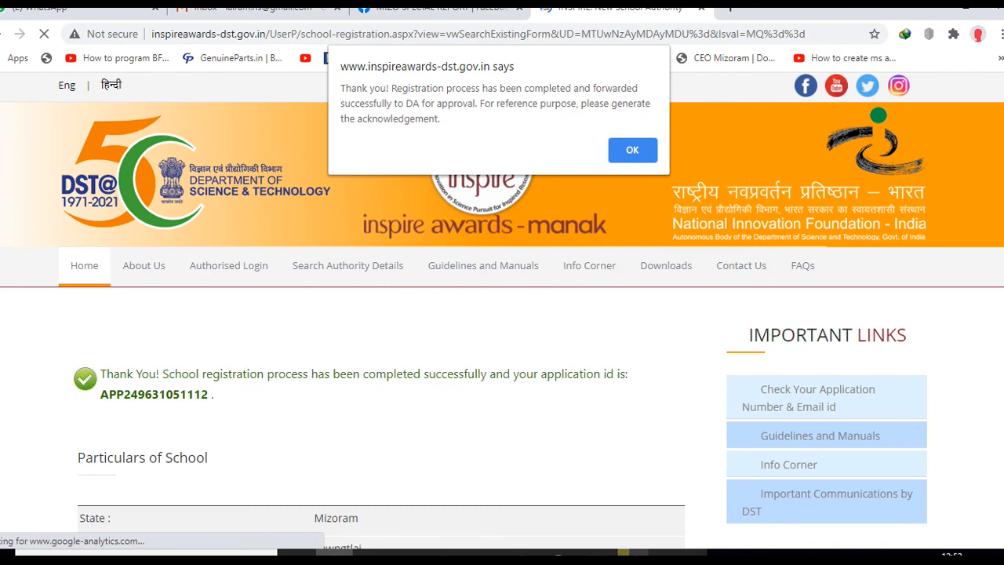
- Dismiss the forwarded notice, generate the acknowledgement, and start downloading Acknowledgement.pdf into Documents
click(646, 147)
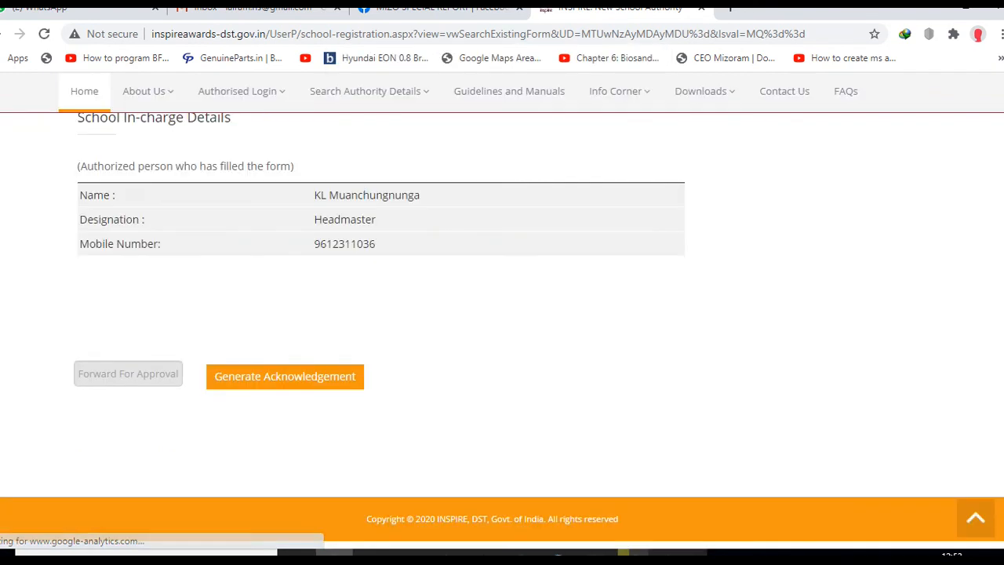
scroll(381, 244, up, 3)
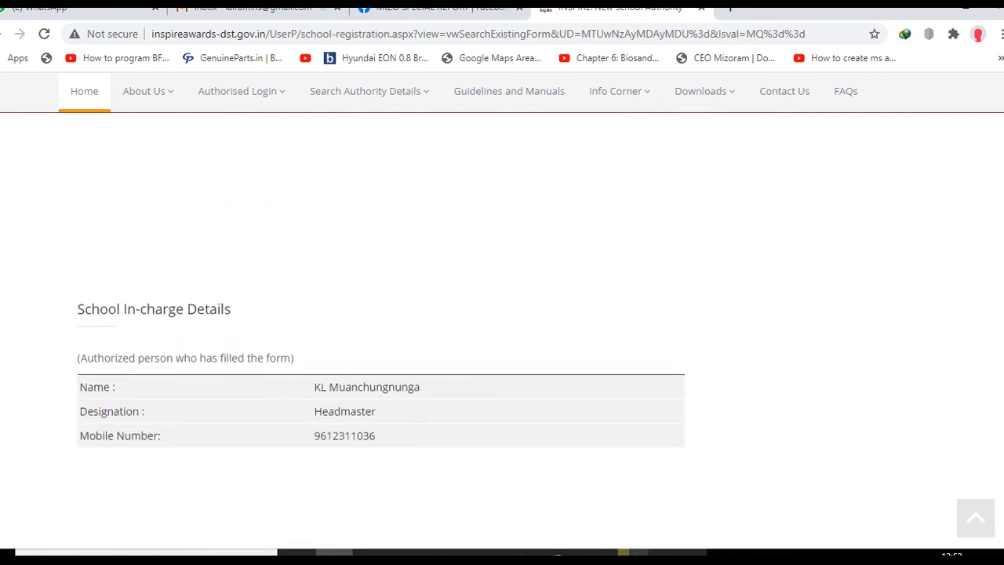
scroll(381, 244, down, 3)
click(285, 376)
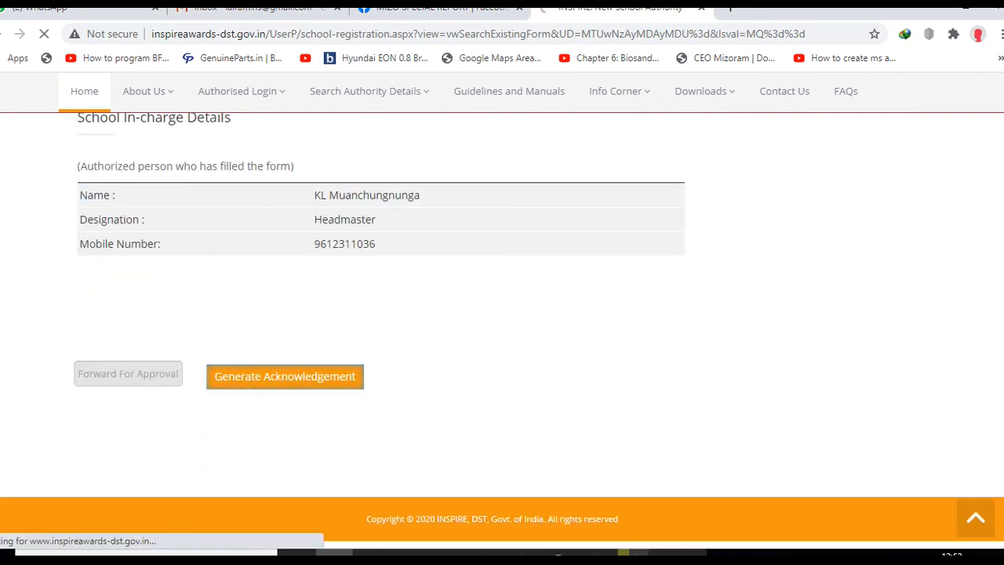
scroll(502, 329, up, 1)
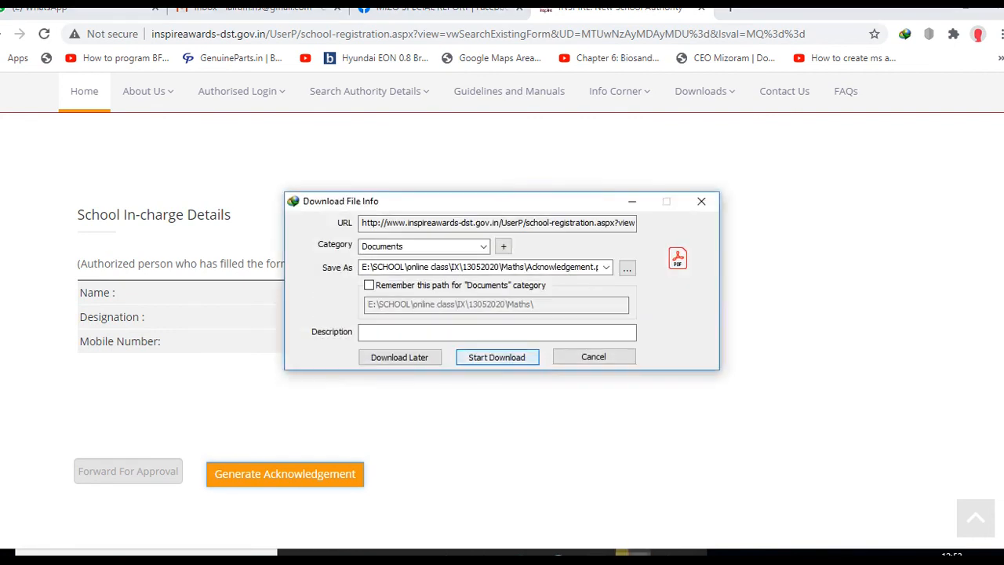
key(Return)
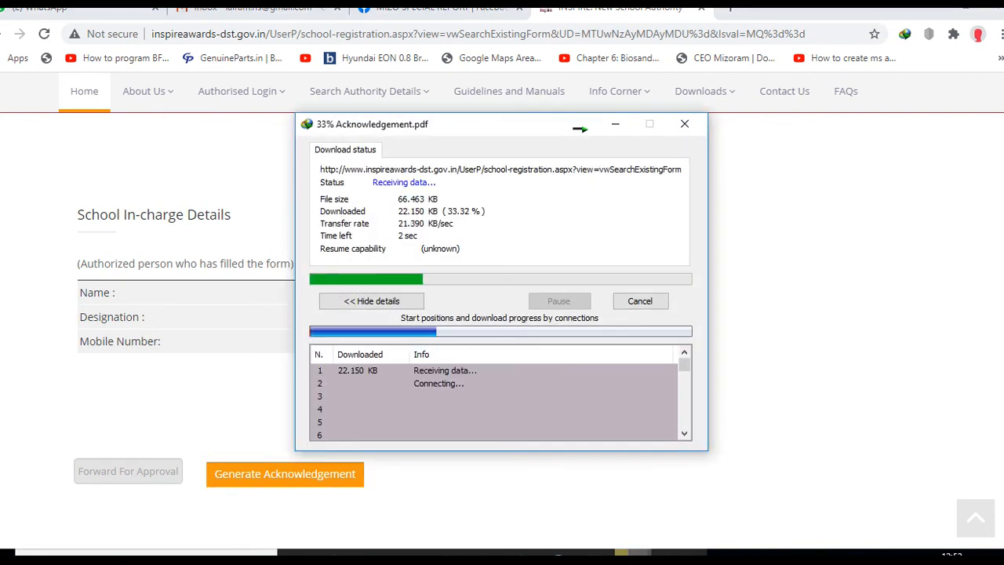